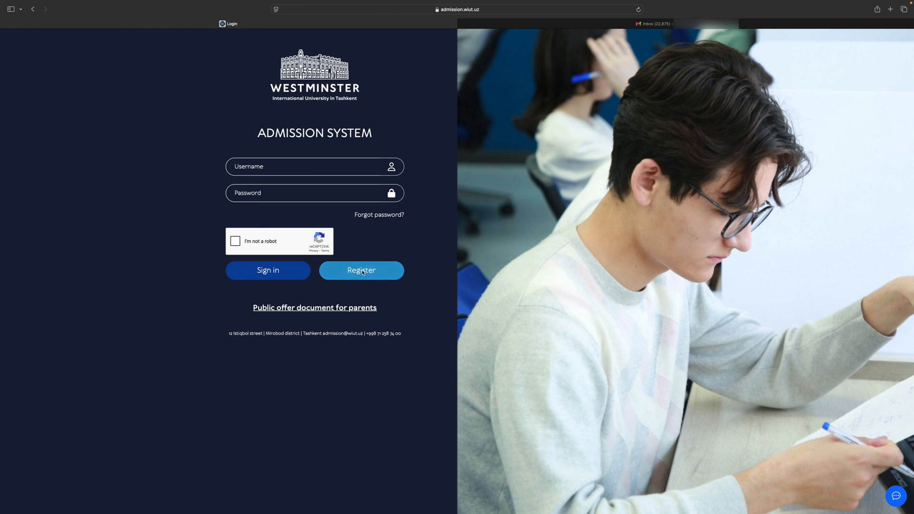
Begin a new registration, agree to the WIUT Admission terms and conditions, and start the application
left_click(366, 271)
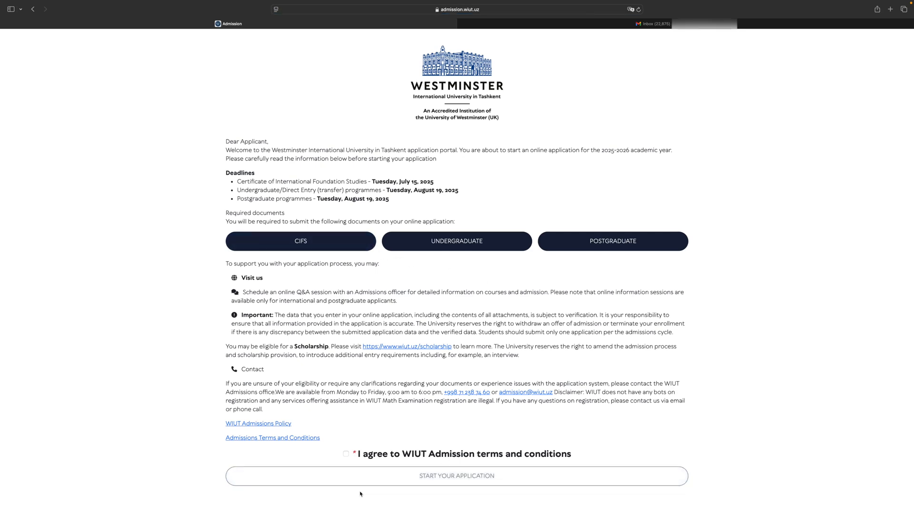
left_click(346, 454)
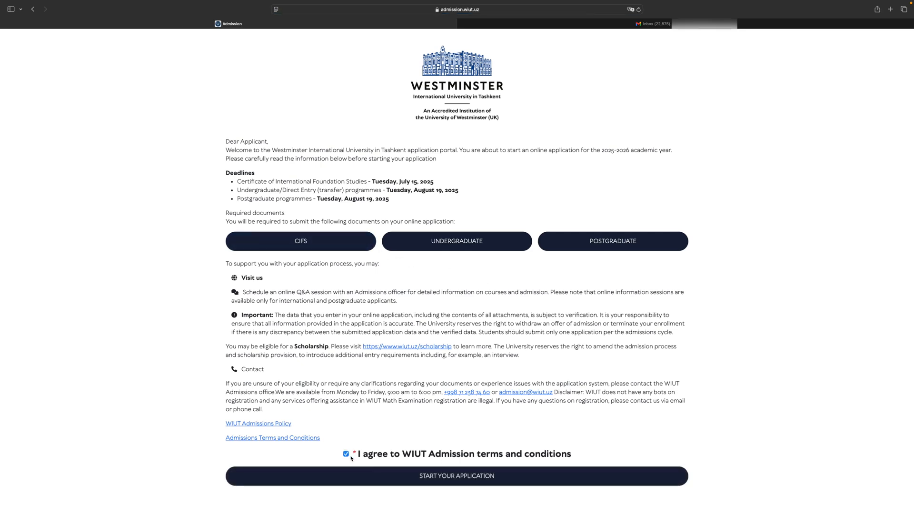
left_click(423, 477)
Enter the applicant's first, last and middle names as in the passport and set the gender to Female
key("Tab")
key("Tab")
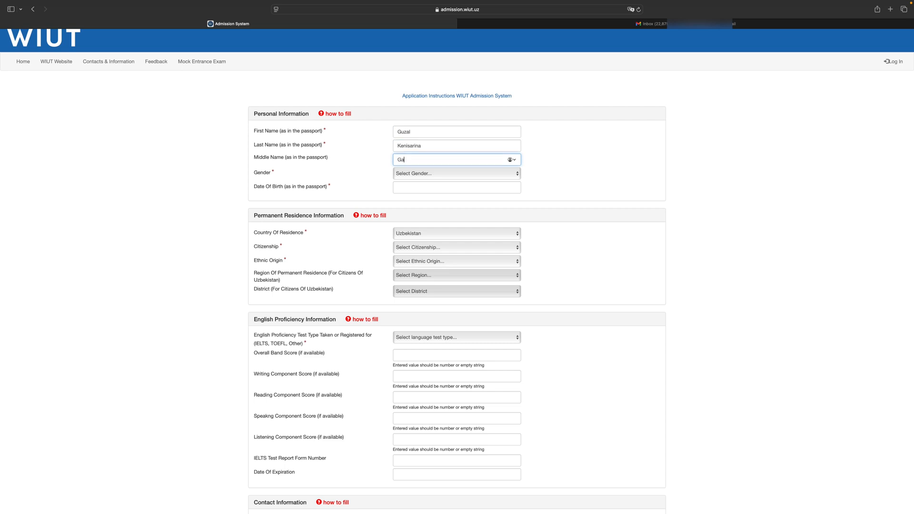
left_click(432, 173)
left_click(428, 189)
Set the applicant's date of birth as in the passport using the calendar
left_click(427, 187)
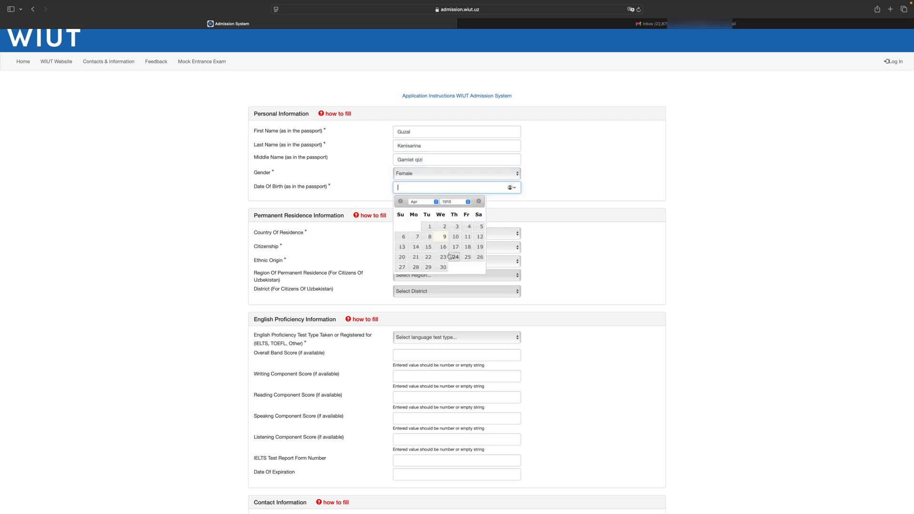
left_click(453, 201)
scroll(459, 264, "down", 10)
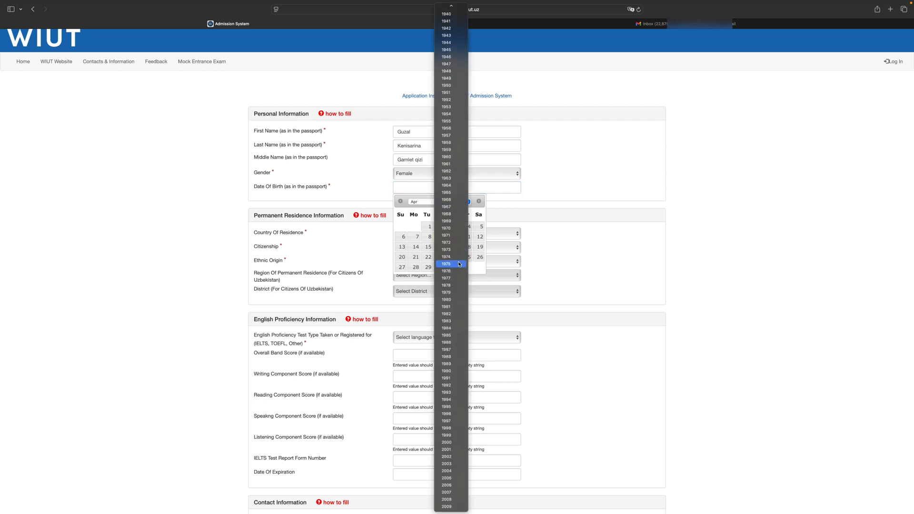
left_click(454, 492)
left_click(426, 267)
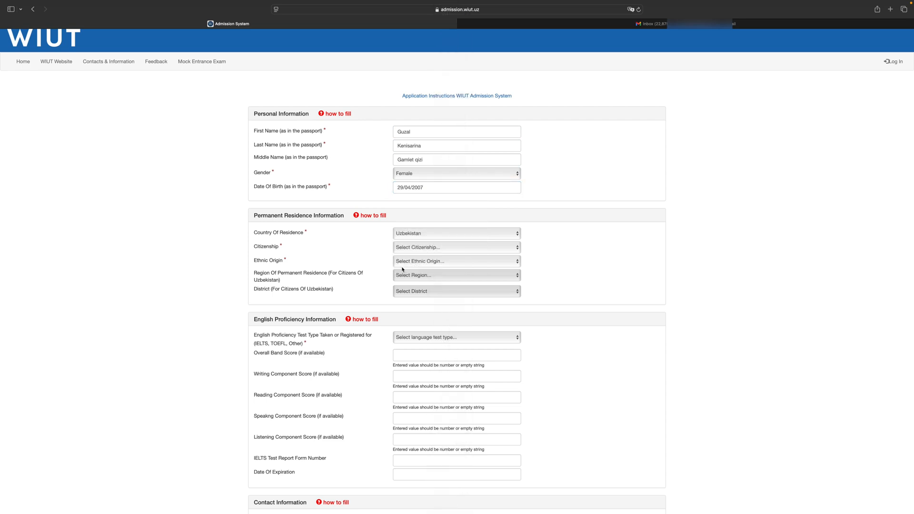
Set the citizenship to Uzbekistan and the ethnic origin to Uzbek in the permanent residence information
scroll(390, 262, "down", 1)
left_click(398, 245)
scroll(421, 380, "down", 15)
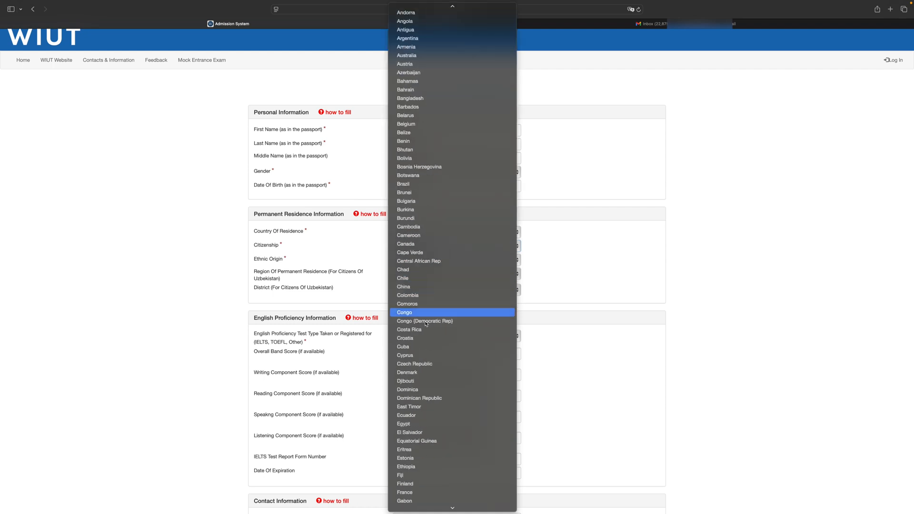
scroll(422, 401, "down", 10)
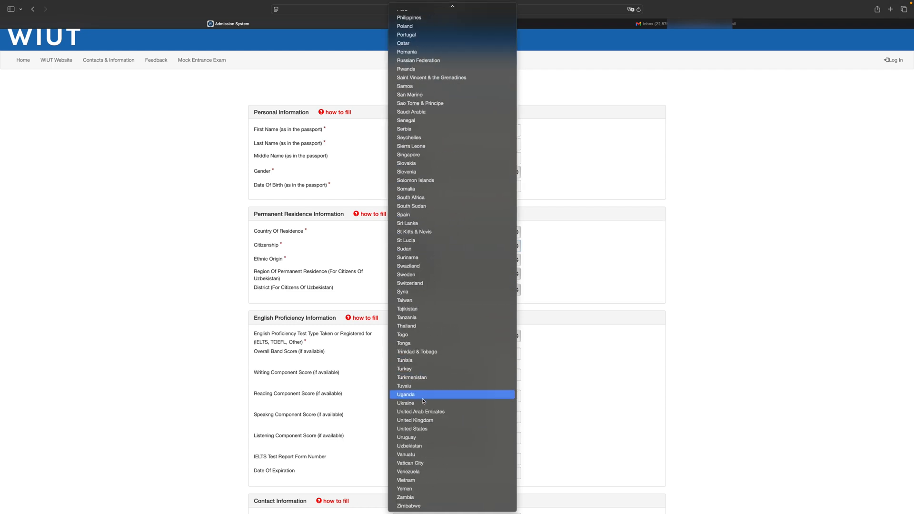
left_click(419, 436)
left_click(428, 262)
left_click(419, 498)
Set the region of permanent residence to Tashkent City and the district to Mirabad district
left_click(421, 274)
left_click(412, 382)
left_click(421, 289)
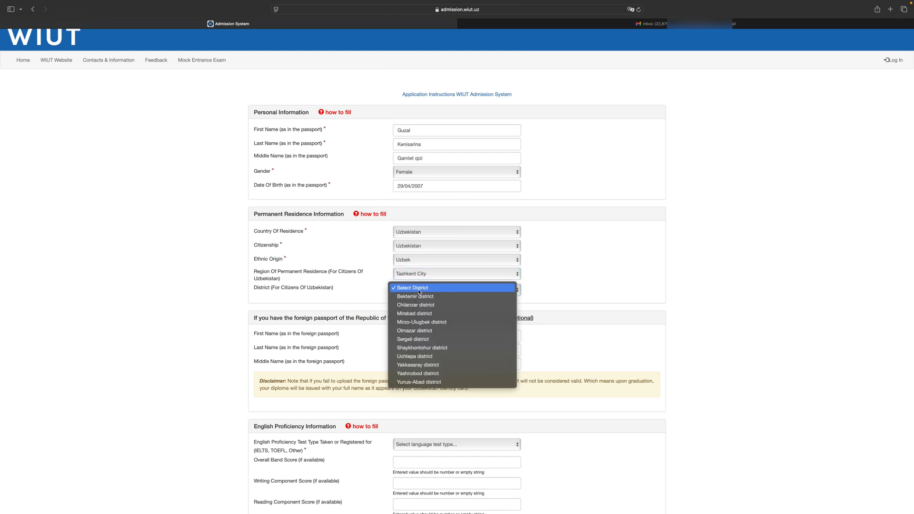
left_click(417, 316)
Set the English proficiency test type to IELTS
scroll(419, 331, "down", 5)
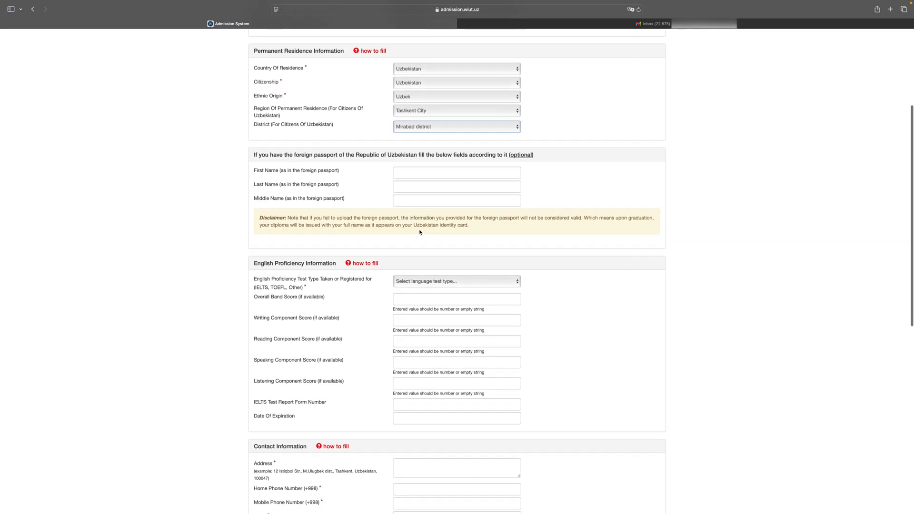
left_click(424, 282)
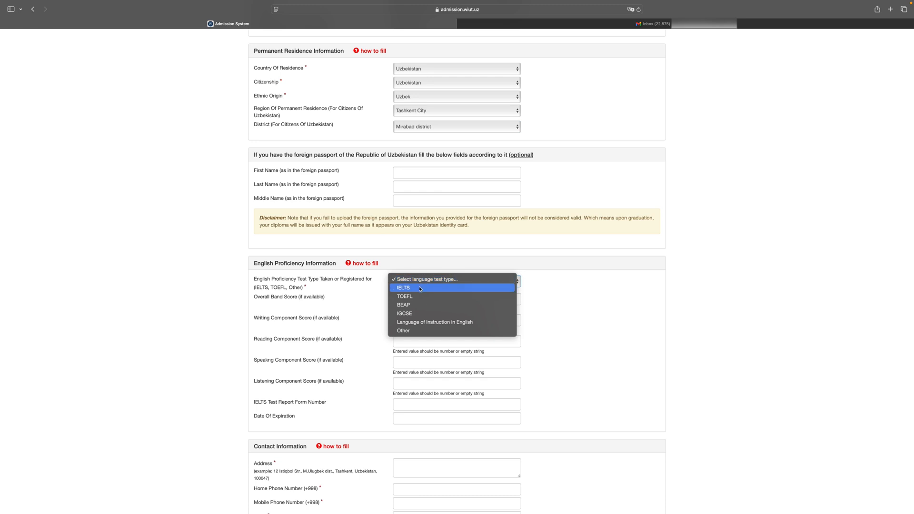
left_click(419, 287)
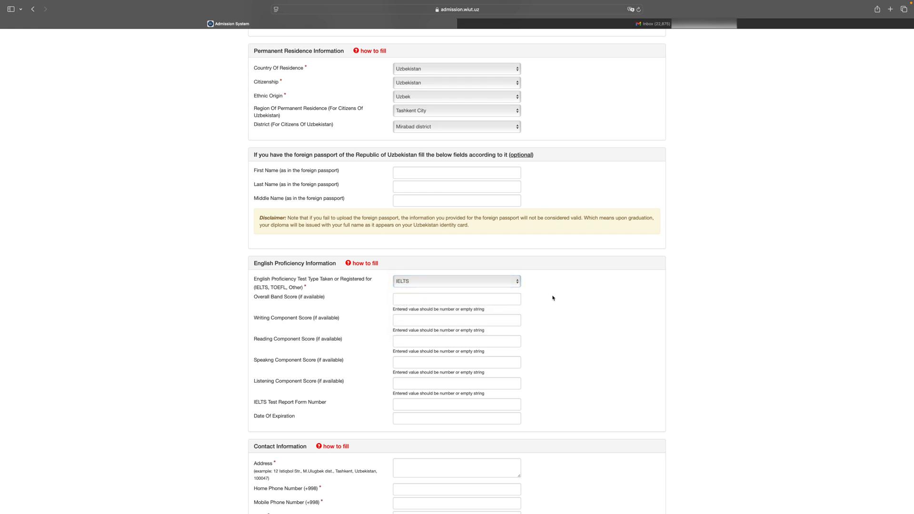
Fill in the applicant's postal address in the contact information
scroll(551, 300, "down", 3)
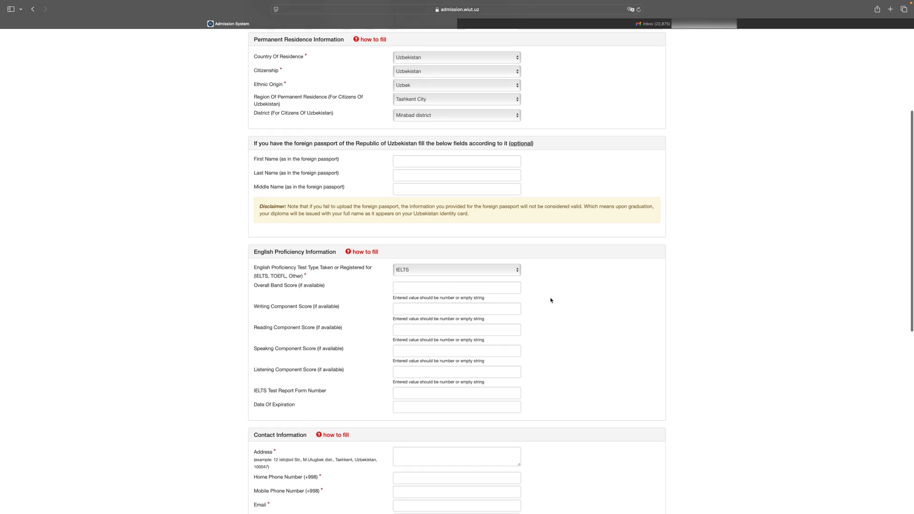
scroll(551, 301, "down", 3)
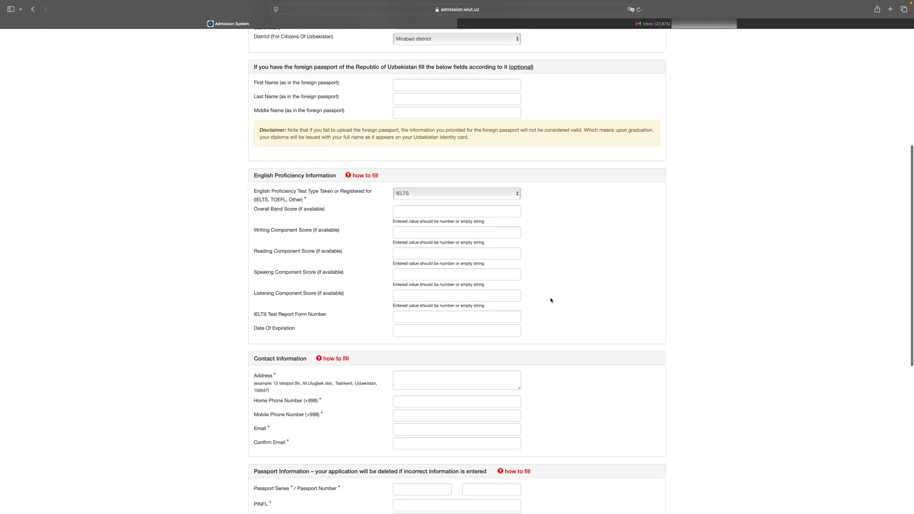
scroll(551, 300, "down", 3)
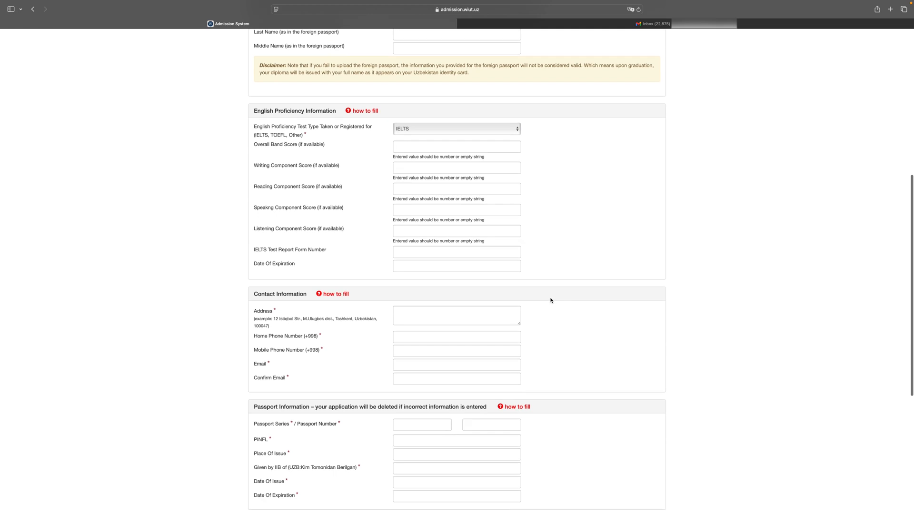
left_click(428, 257)
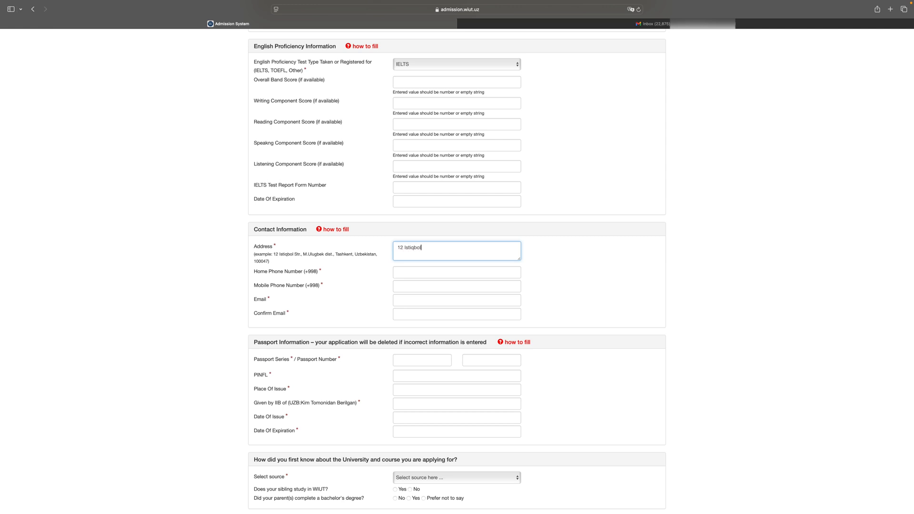
Enter the applicant's home and mobile phone numbers and the contact e-mail together with its confirmation
left_click(422, 270)
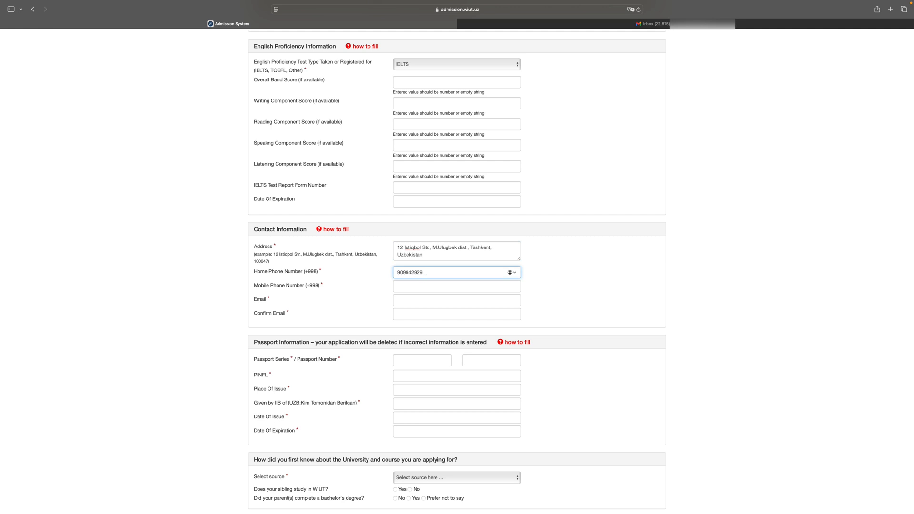
key("Tab")
key("Tab")
type("sa[blurred]@gmail.com")
left_click(440, 313)
type("[blurred]@gmail.com")
Enter the passport series, passport number and PINFL in the passport information
key("Tab")
key("Tab")
left_click(408, 251)
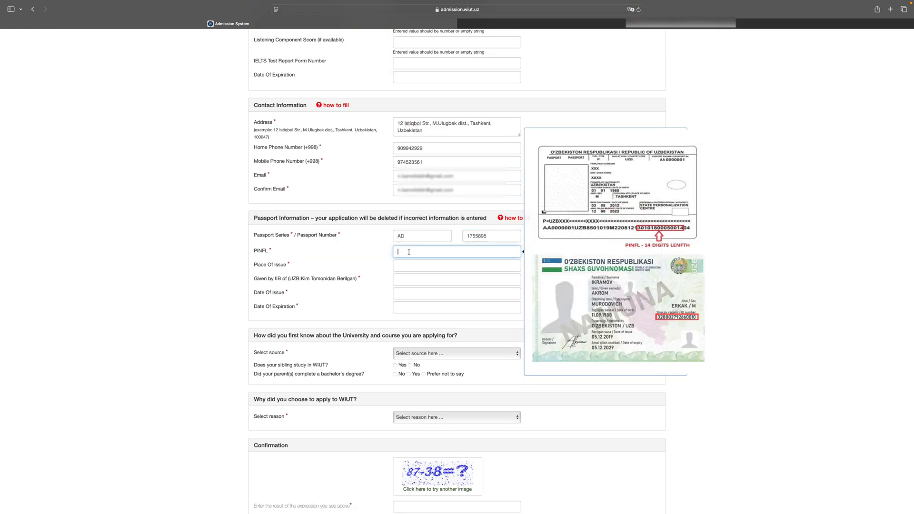
Enter Tashkent as the passport's place of issue and IIV 3561 as the issuing authority
left_click(419, 270)
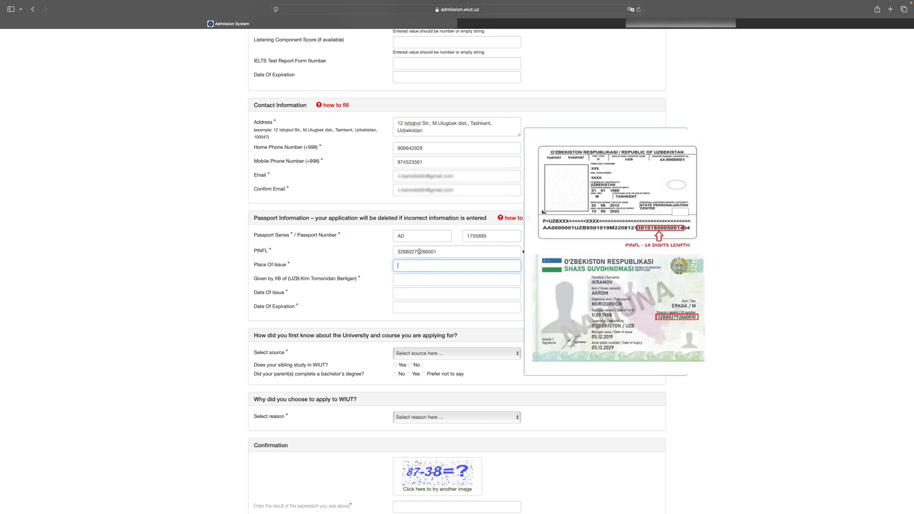
type("Tashkent")
left_click(453, 277)
type("IIV 3561")
Set the passport's date of issue to 01/04/2025
left_click(429, 291)
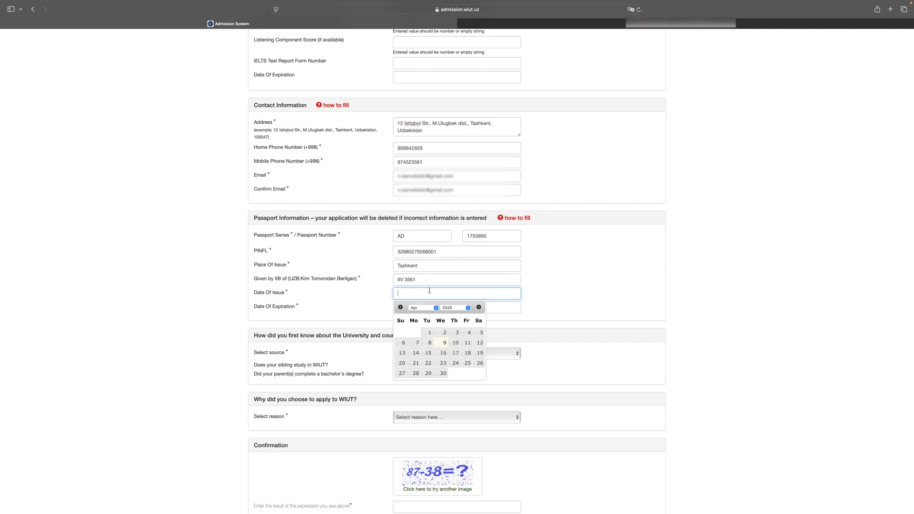
left_click(463, 310)
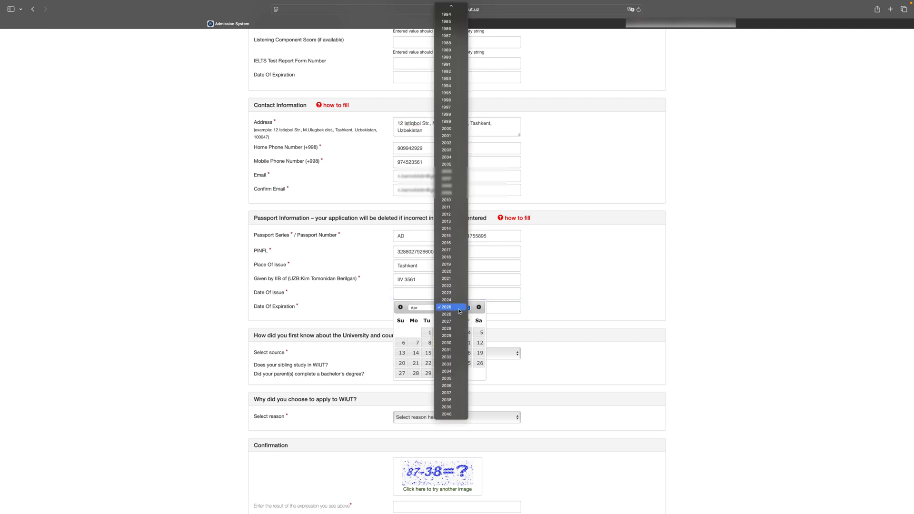
left_click(459, 307)
left_click(434, 335)
Set the passport's date of expiration to 31/03/2035
key("Tab")
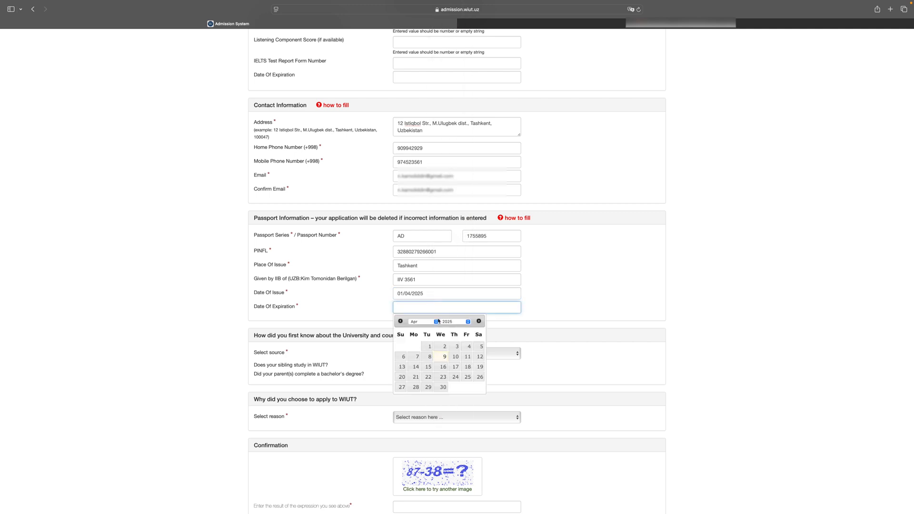
left_click(422, 322)
left_click(419, 312)
left_click(415, 397)
left_click(445, 322)
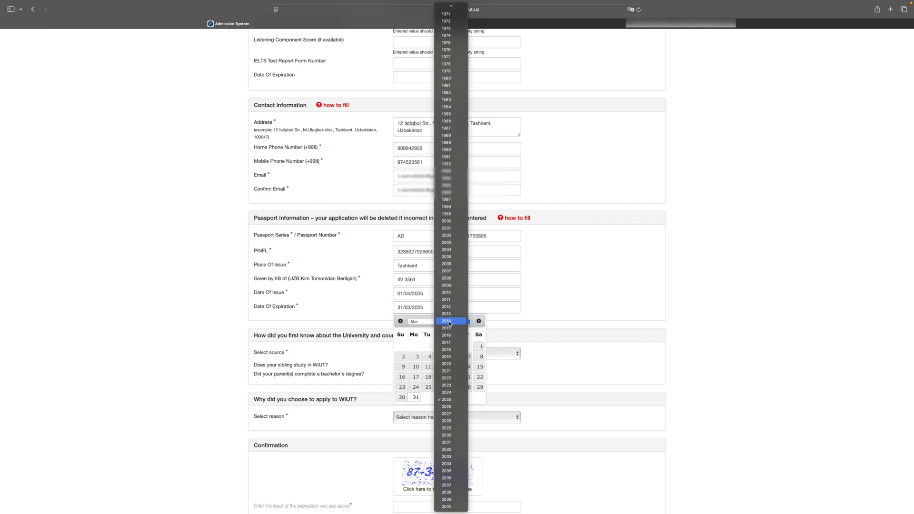
left_click(452, 472)
left_click(480, 389)
Answer the survey with source WIUT Website, sibling at WIUT No, parents' bachelor's degree Yes, and reason UK Diploma
left_click(432, 354)
left_click(438, 361)
scroll(552, 366, "down", 3)
left_click(410, 296)
left_click(408, 306)
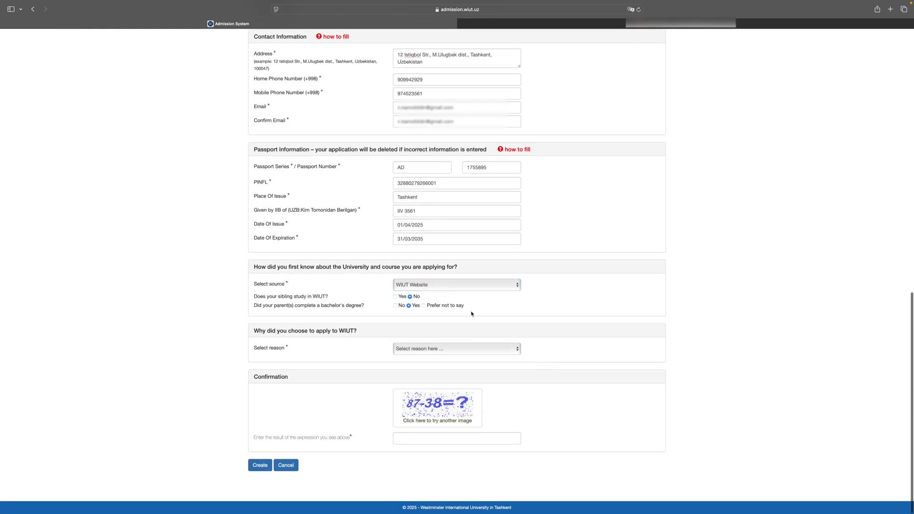
left_click(456, 348)
left_click(442, 358)
Enter 49 as the result of the confirmation expression and create the application account
left_click(446, 438)
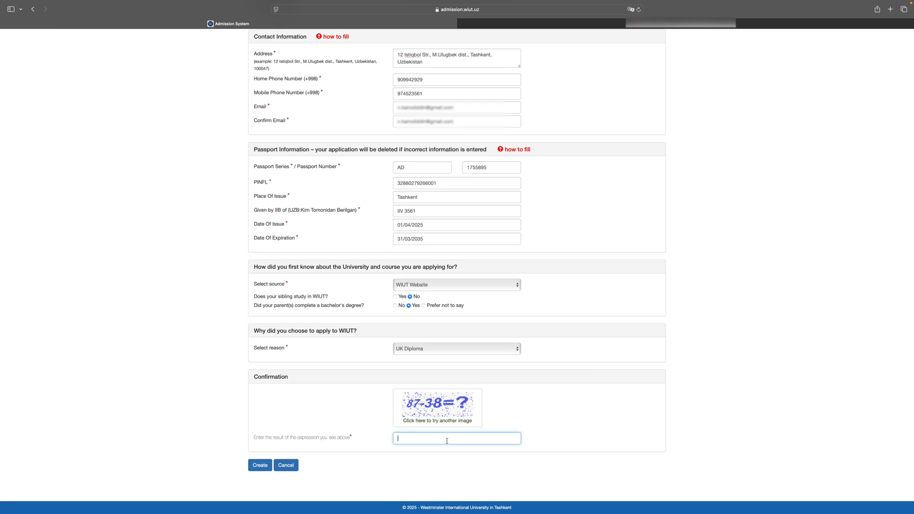
type("49")
left_click(257, 466)
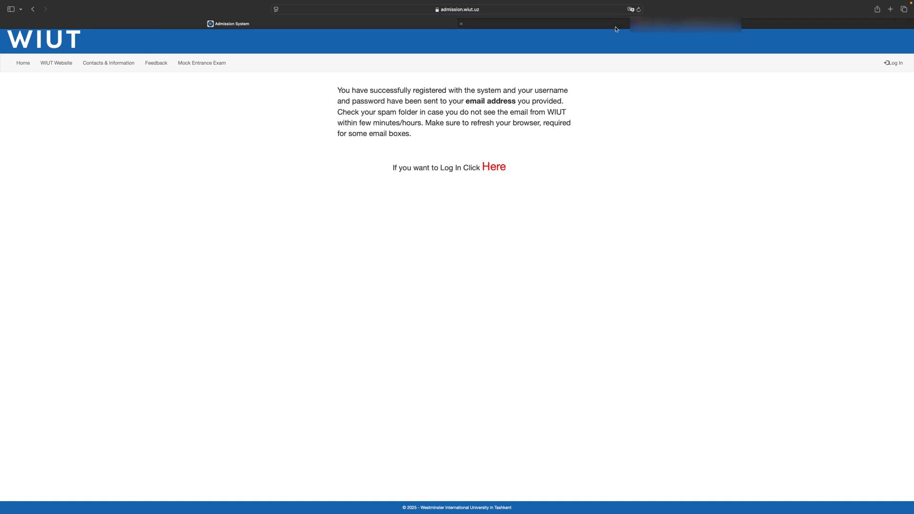
Switch to Gmail, open the Westminster International University in Tashkent message and copy the account password from it
left_click(543, 24)
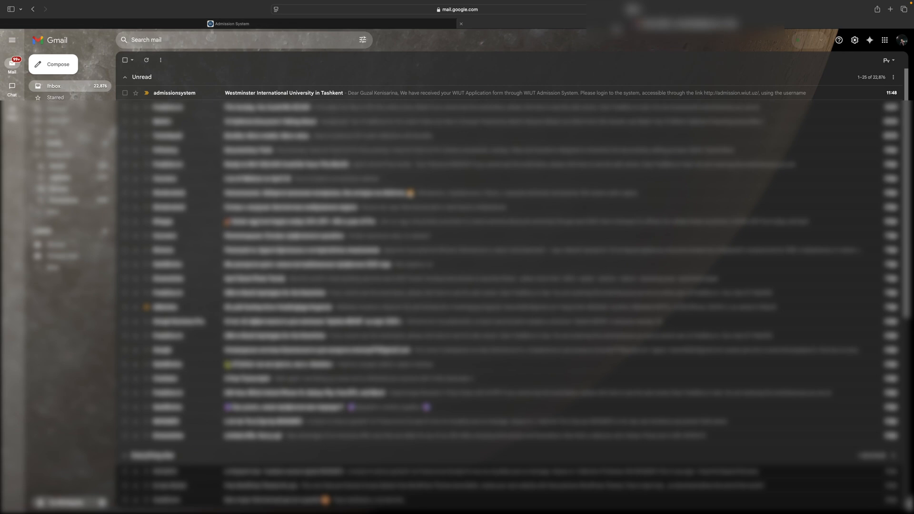
left_click(288, 94)
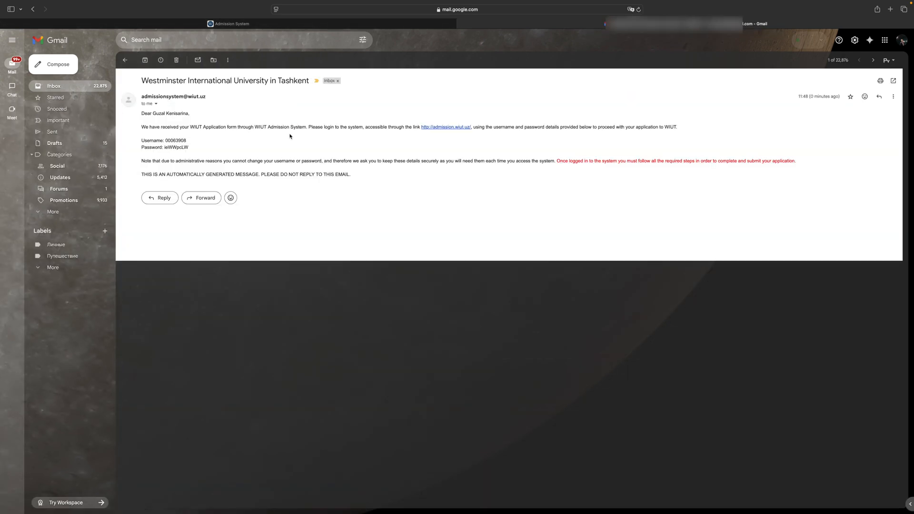
left_click_drag(187, 141, 163, 148)
left_click(192, 150)
Return to the Admission System, open the login page, and fill in the account username and password
left_click(232, 23)
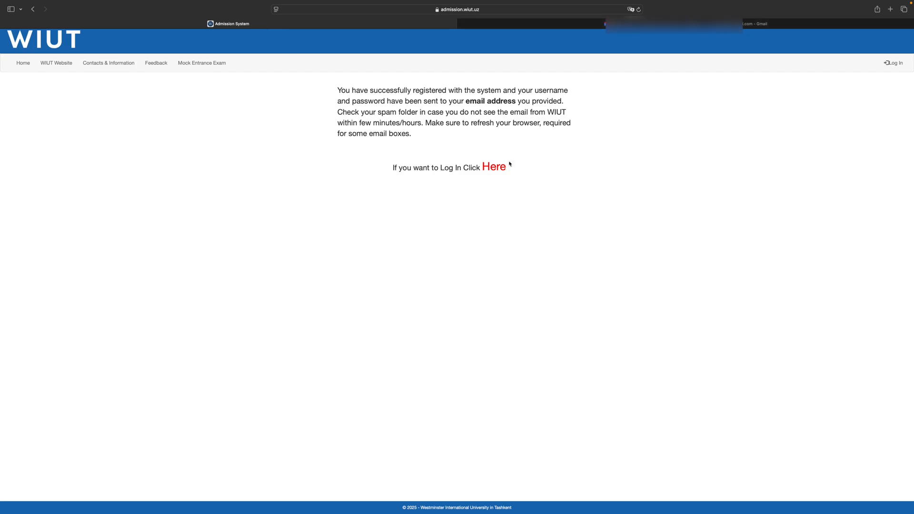
left_click(492, 169)
left_click(311, 169)
left_click(299, 193)
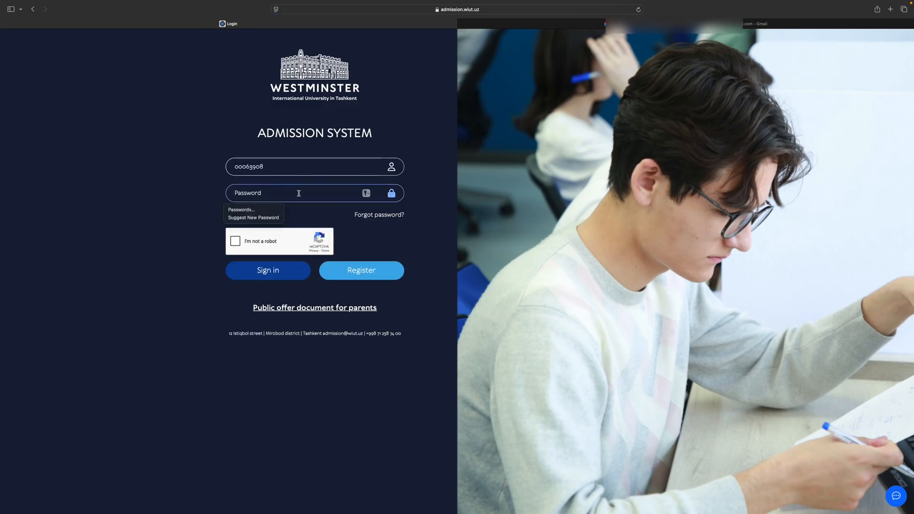
right_click(276, 192)
left_click(283, 211)
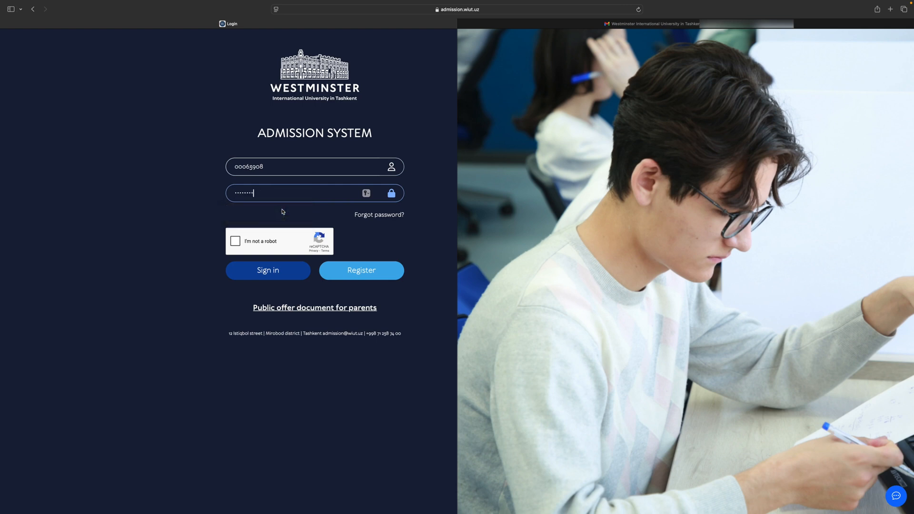
Complete the "I'm not a robot" check and sign in to the applicant account
left_click(235, 240)
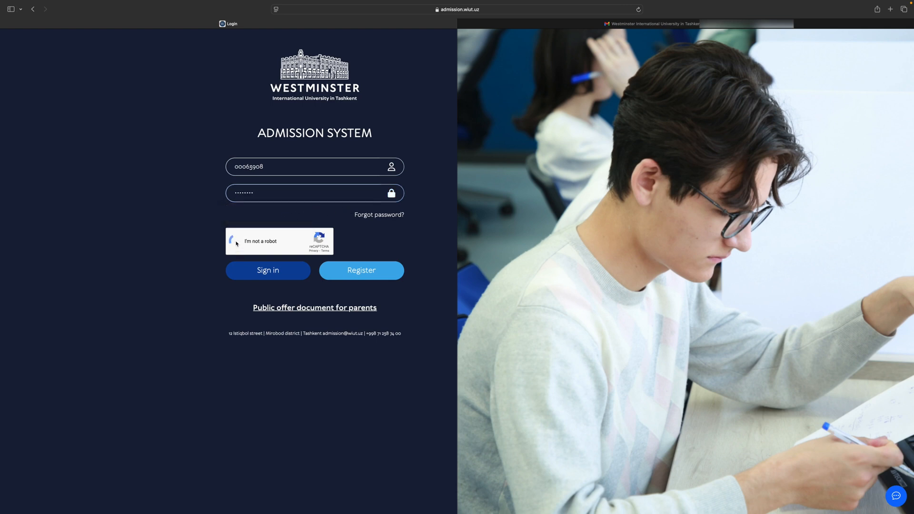
left_click(293, 271)
left_click(477, 302)
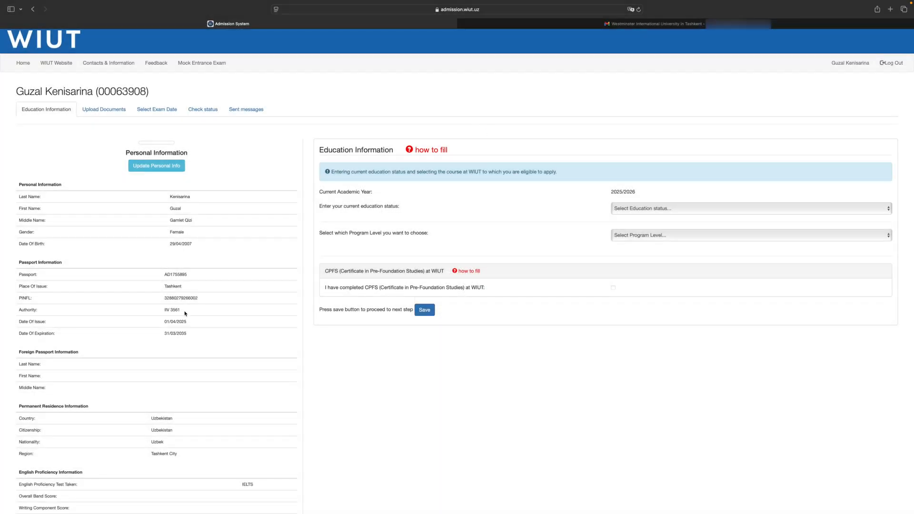
Review the submitted personal, passport, residence, English proficiency and contact information on the applicant's page
scroll(159, 196, "down", 3)
scroll(165, 204, "down", 5)
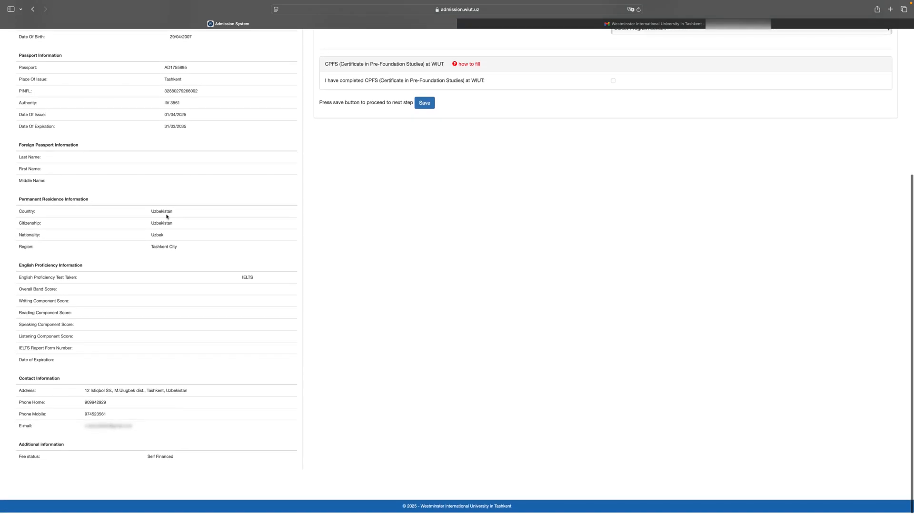
scroll(167, 217, "up", 7)
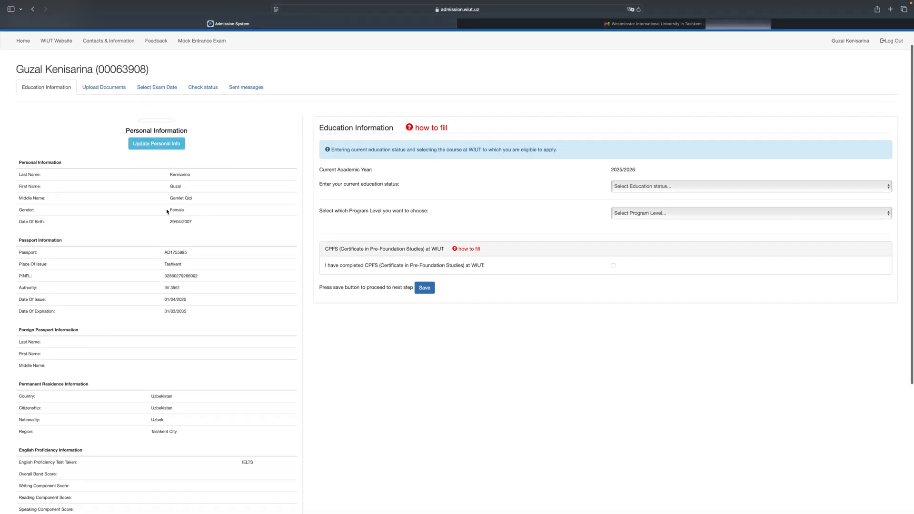
Set education status to Current student of 11 year School in Uzbekistan, program level to Foundation Studies and course to Certificate of International Foundation Studies
scroll(167, 215, "up", 2)
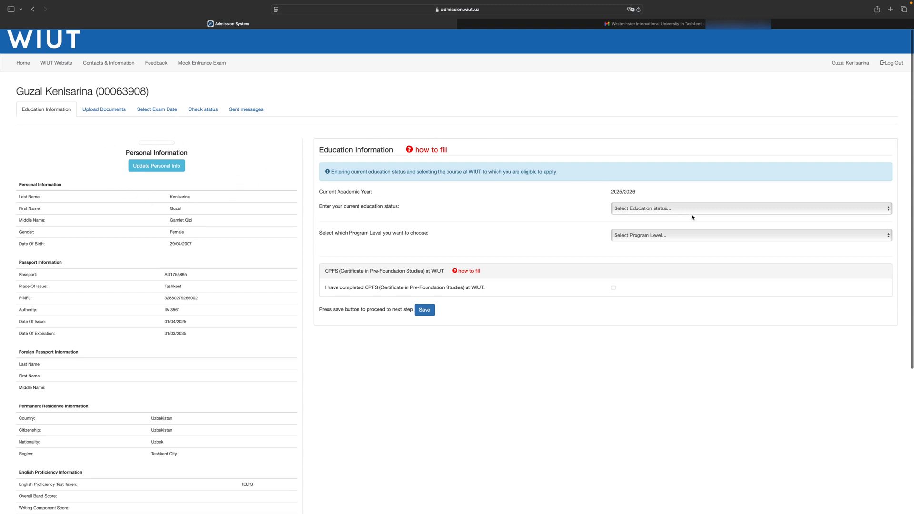
left_click(672, 214)
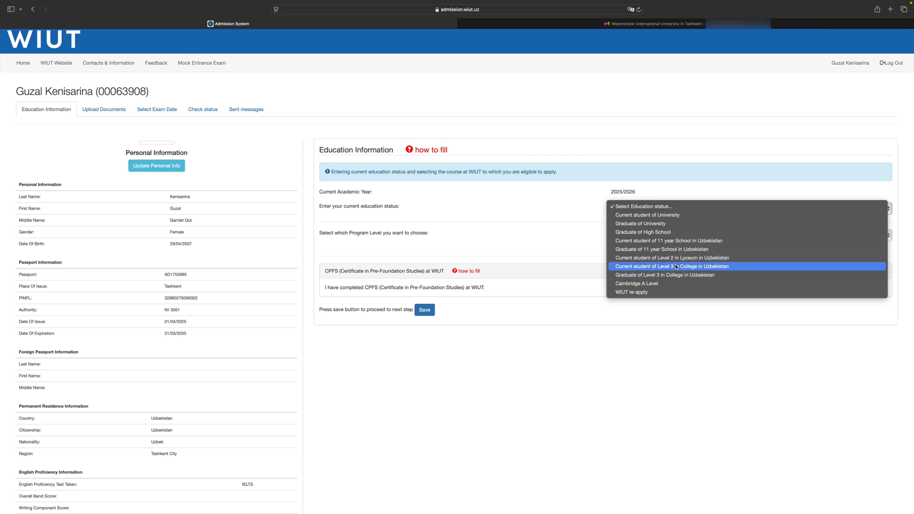
left_click(675, 241)
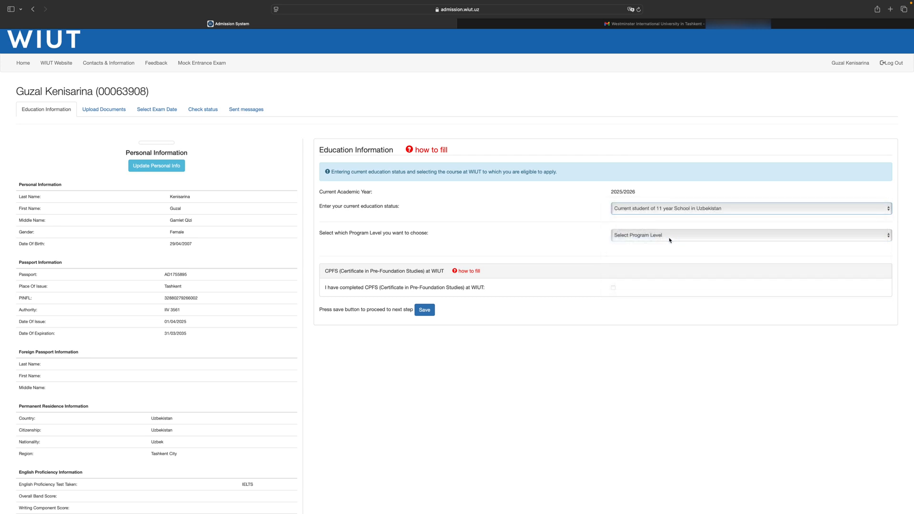
left_click(670, 240)
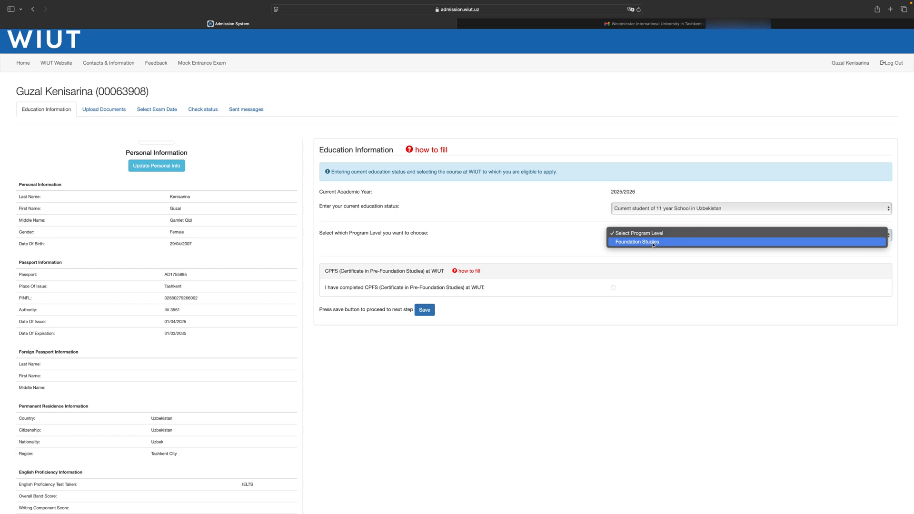
left_click(652, 242)
left_click(657, 257)
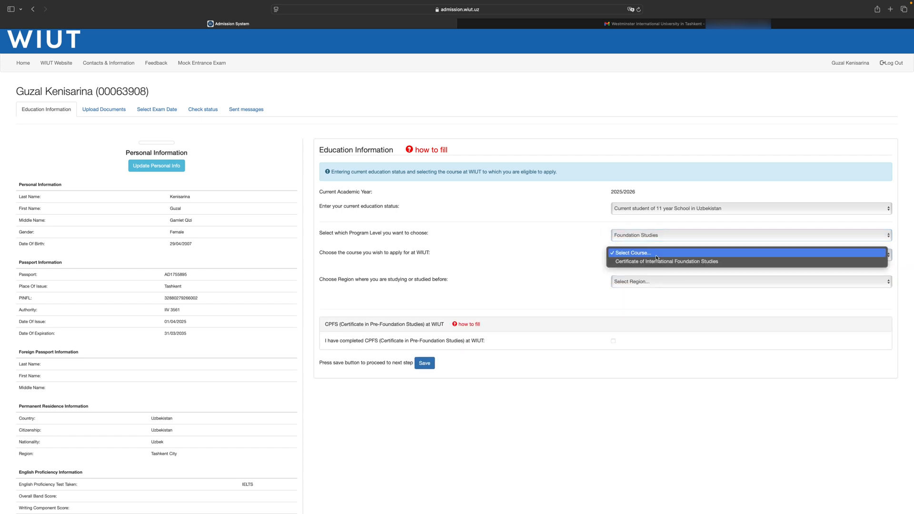
left_click(654, 261)
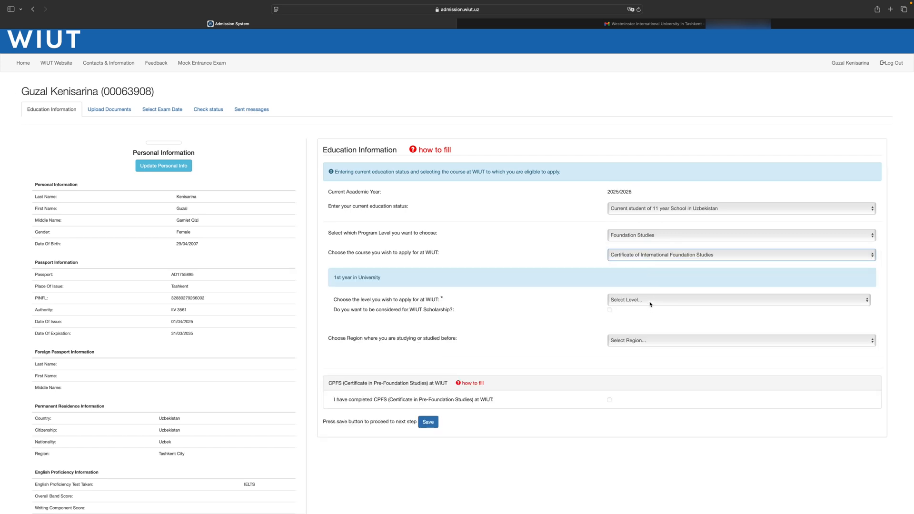
Choose Level 3 as the level applied for and request consideration for the WIUT Scholarship Programme
left_click(650, 304)
left_click(646, 308)
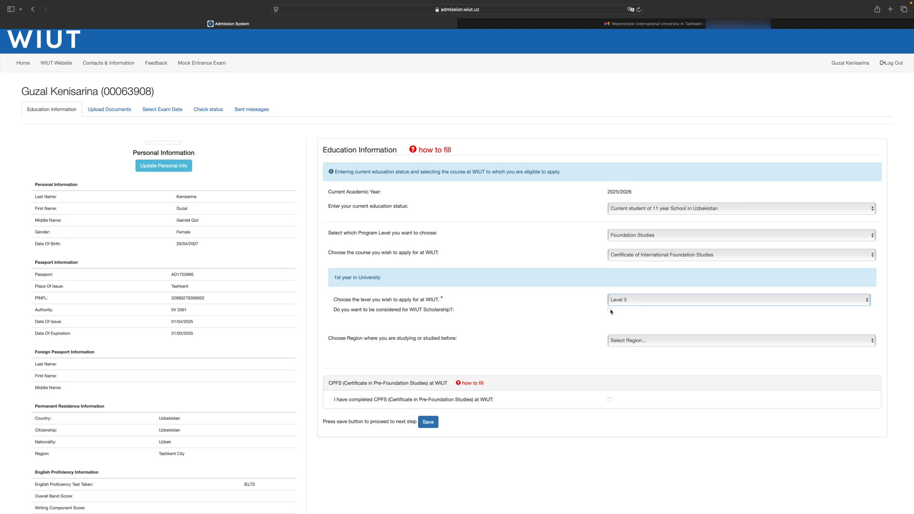
left_click(609, 310)
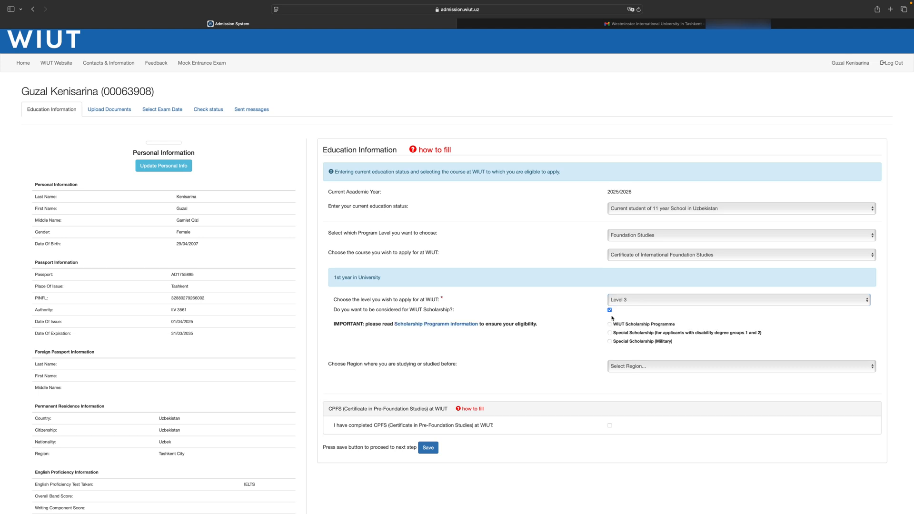
left_click(612, 324)
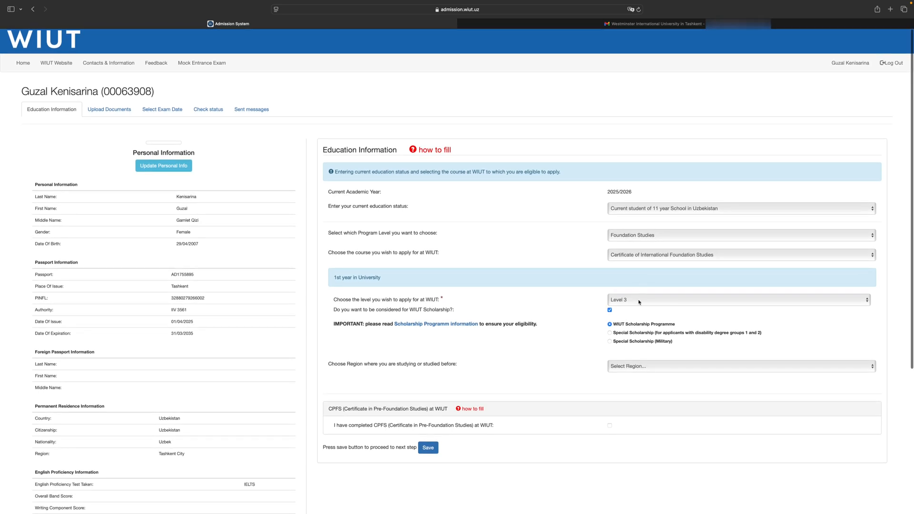
Set the place of study to Tashkent City, Mirabad district, 83 - sonli umumta'lim maktabi, then save the education information and confirm the program level
left_click(702, 366)
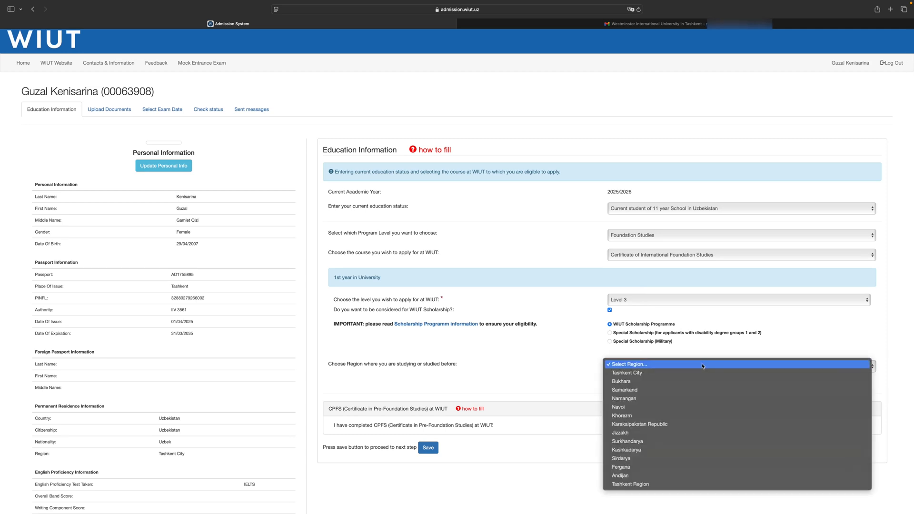
left_click(692, 375)
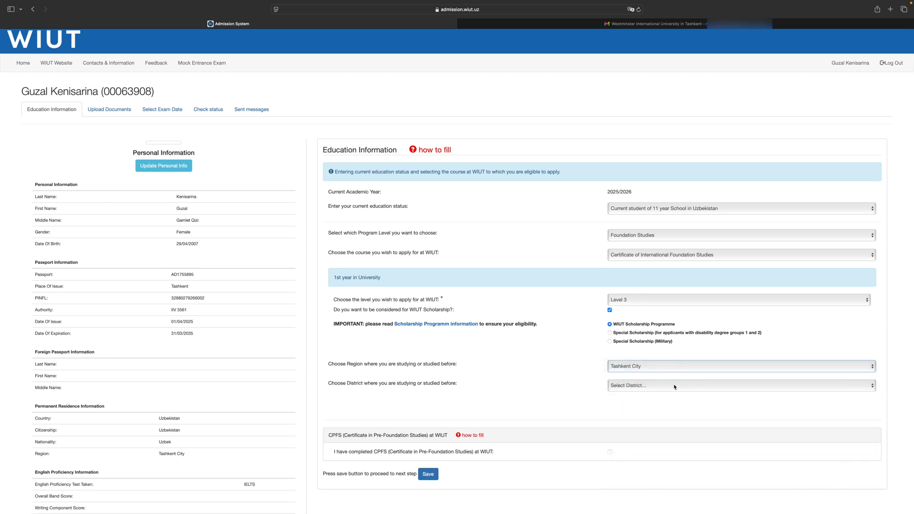
left_click(673, 386)
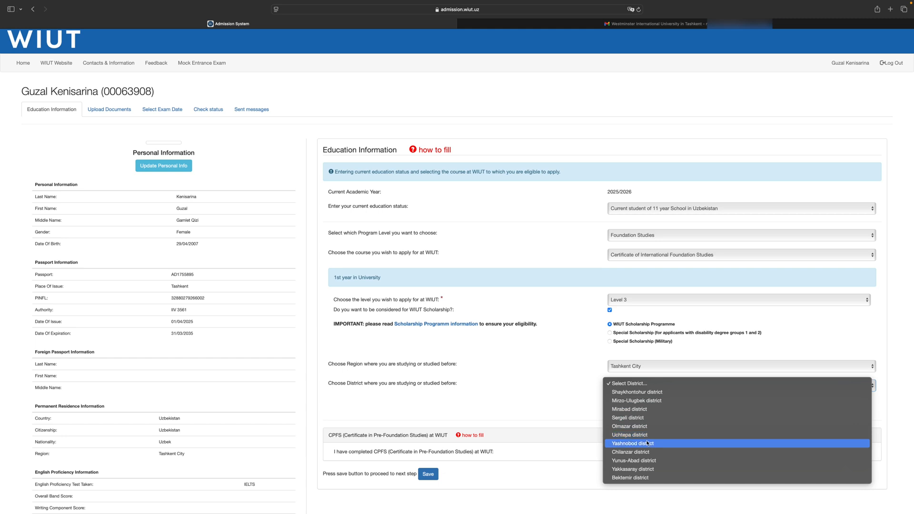
left_click(638, 410)
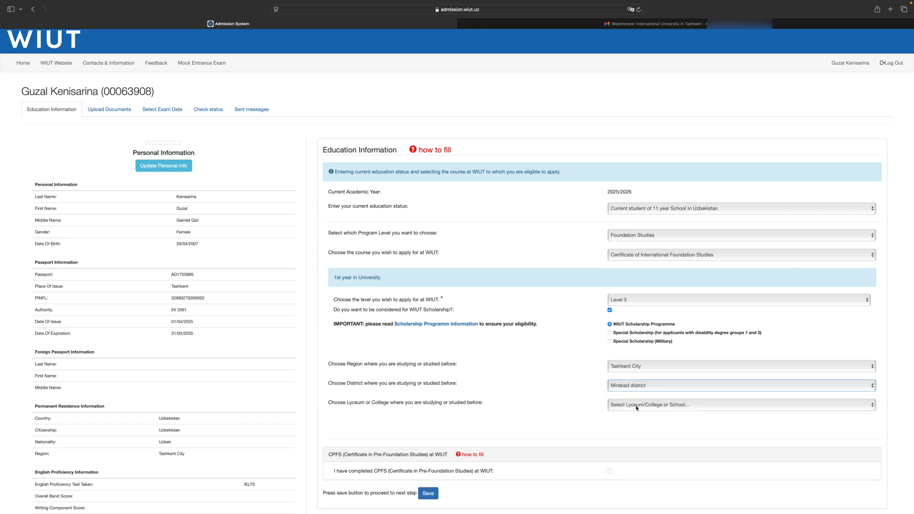
left_click(637, 406)
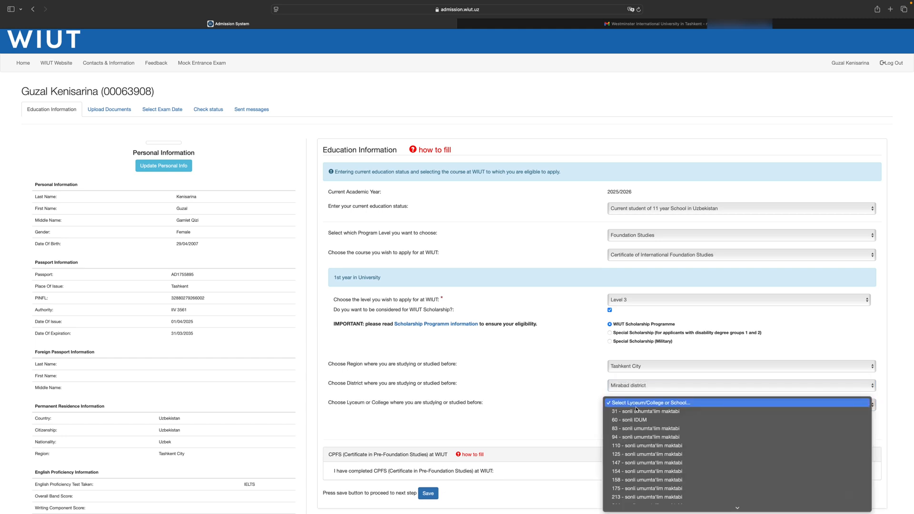
left_click(638, 429)
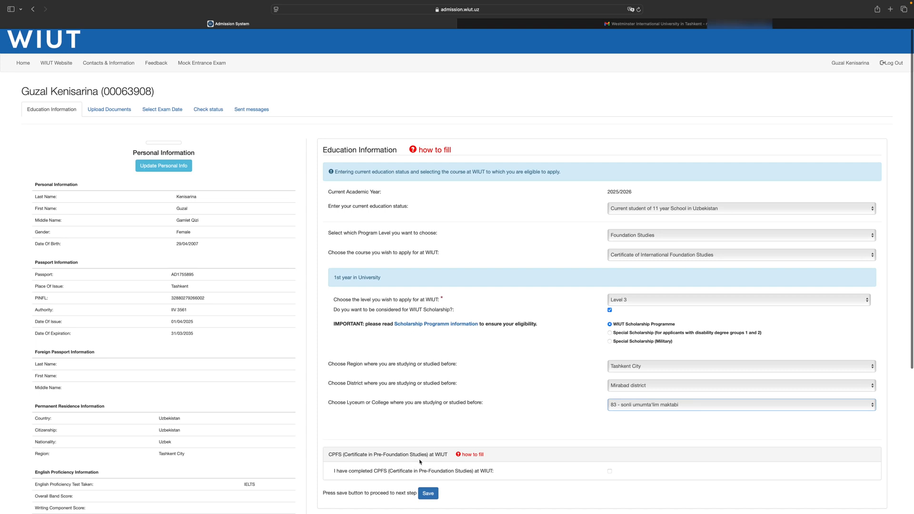
left_click(430, 492)
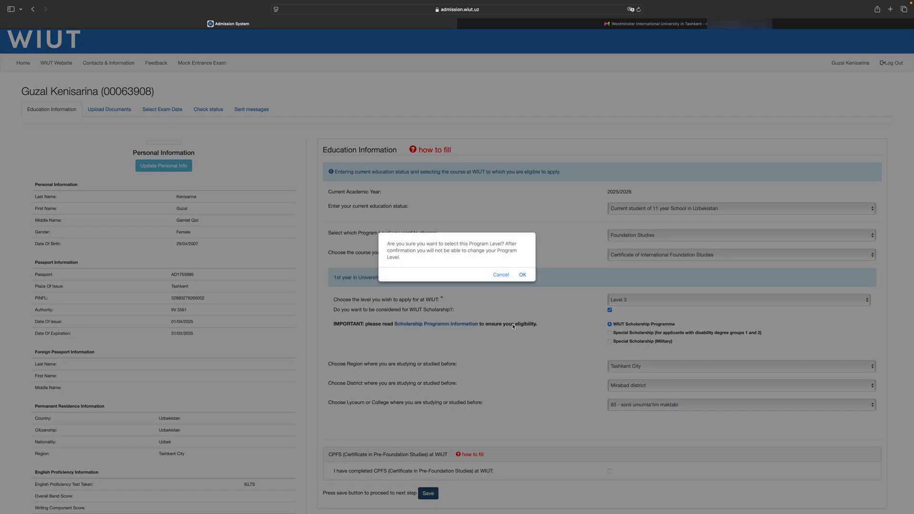
left_click(521, 279)
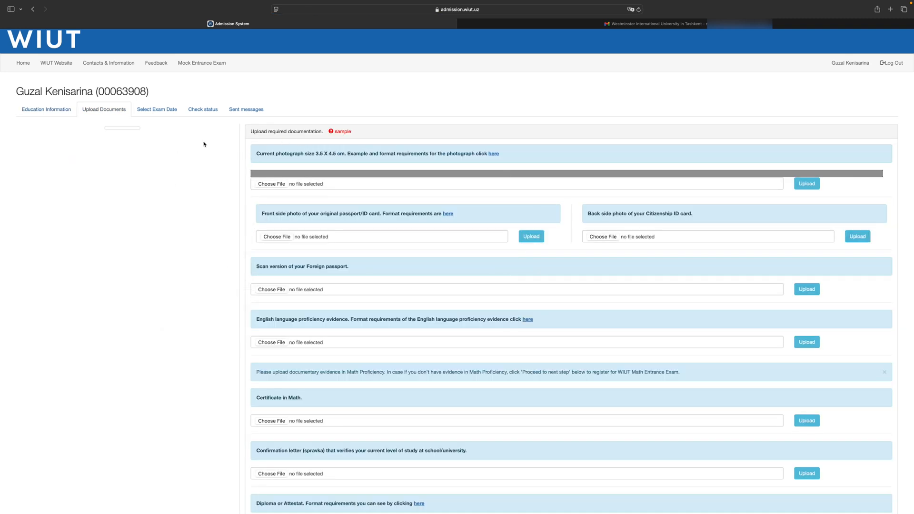
Select 3*4.jpg as the applicant's photograph, crop it to almost the whole image and upload it
left_click(274, 185)
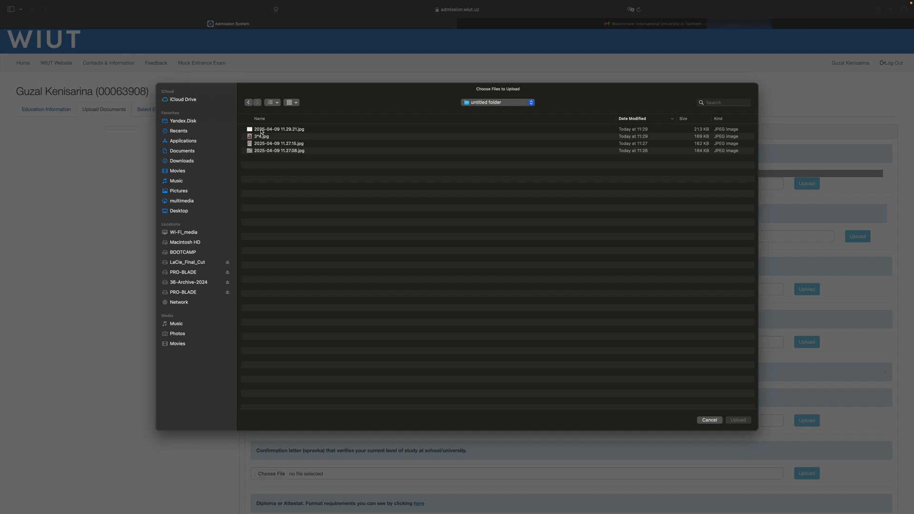
left_click(261, 138)
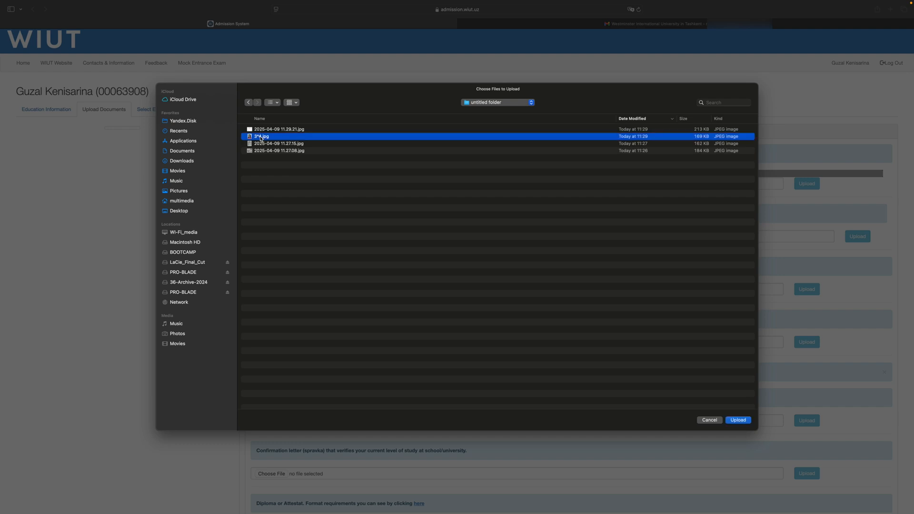
left_click(735, 420)
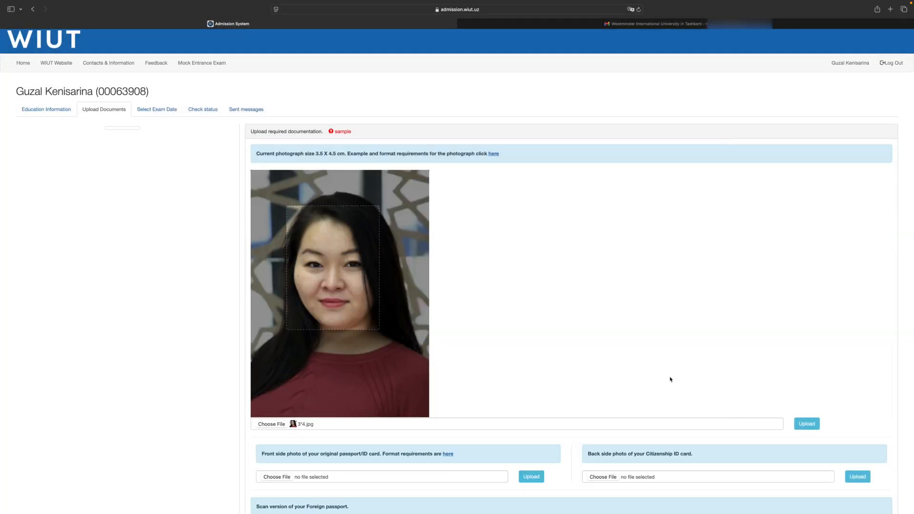
left_click(395, 264)
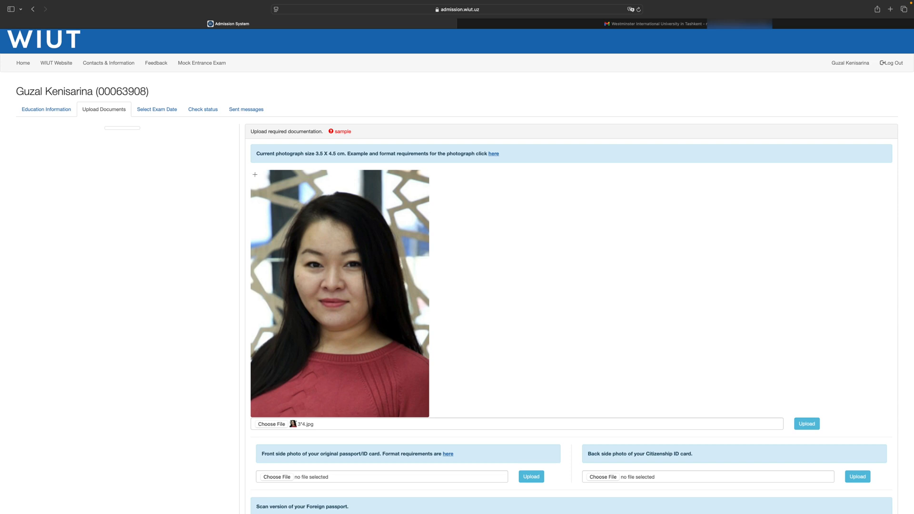
left_click_drag(251, 170, 432, 384)
mouse_move(385, 315)
left_mouse_down()
mouse_move(386, 324)
mouse_move(385, 316)
left_mouse_up()
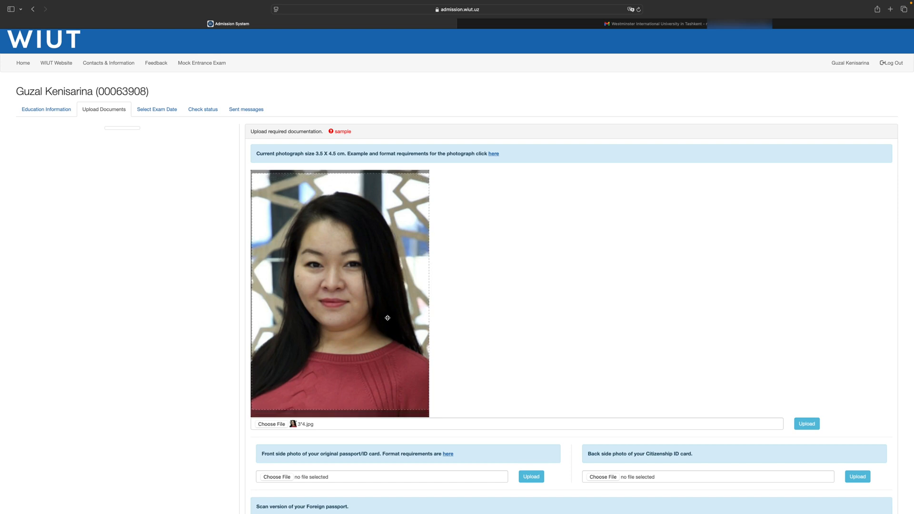
left_click(805, 424)
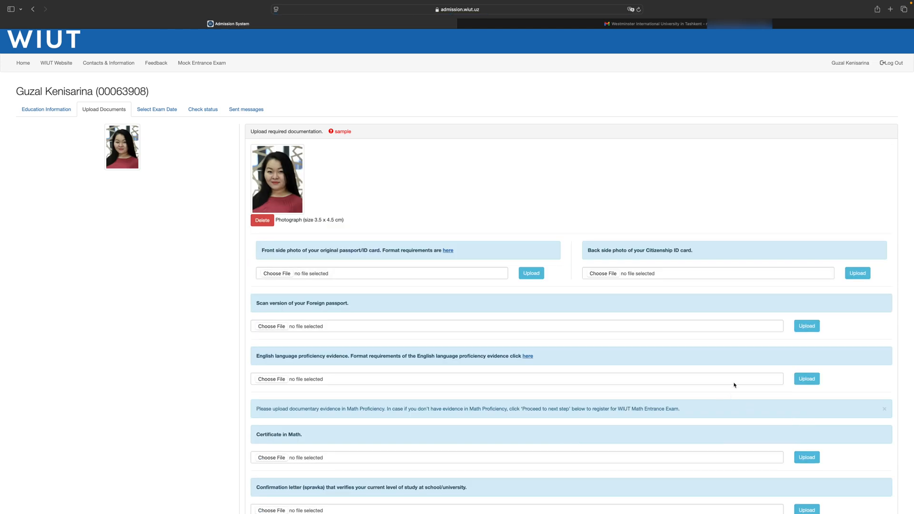
Upload 2025-04-09 11.27.08.jpg as the front side photo of the original passport/ID card
mouse_move(495, 251)
mouse_move(347, 252)
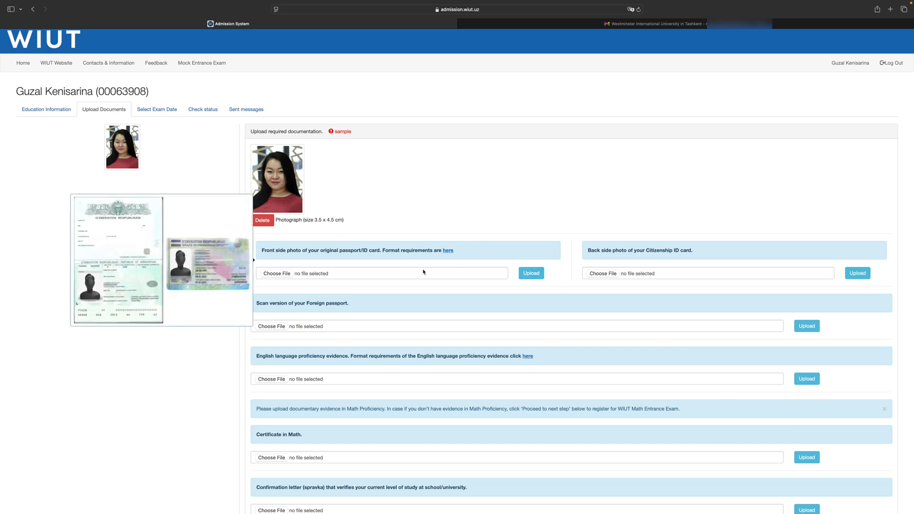
left_click(292, 274)
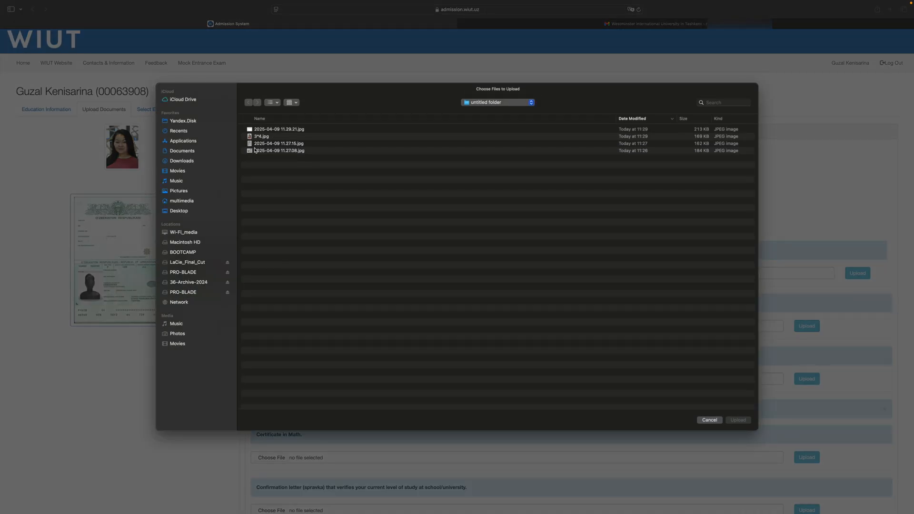
left_click(255, 152)
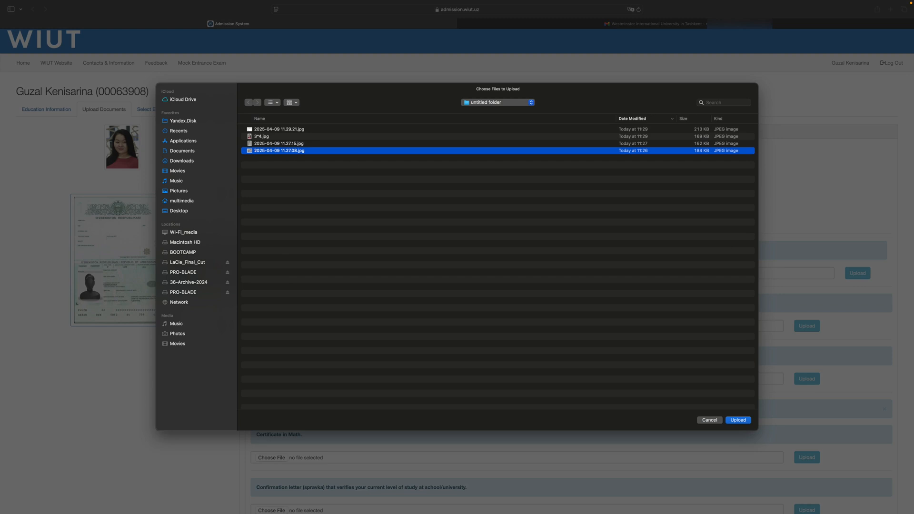
left_click(729, 421)
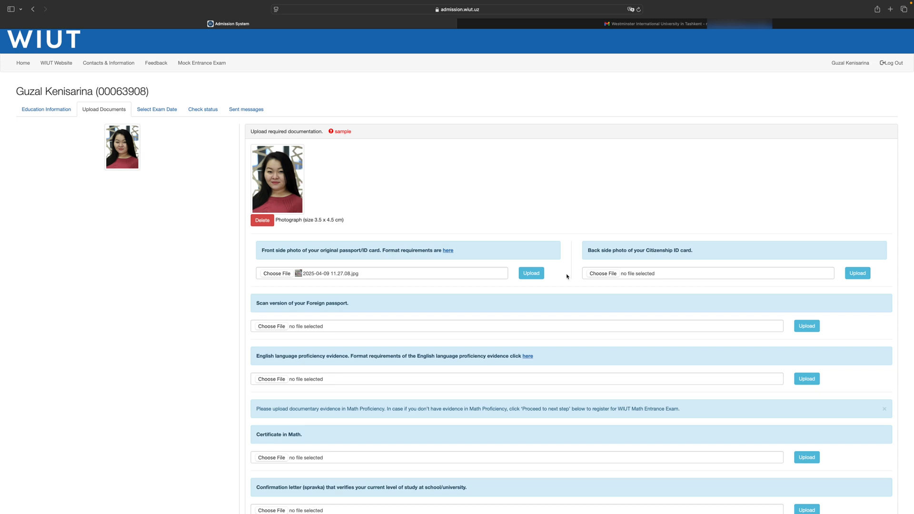
left_click(531, 273)
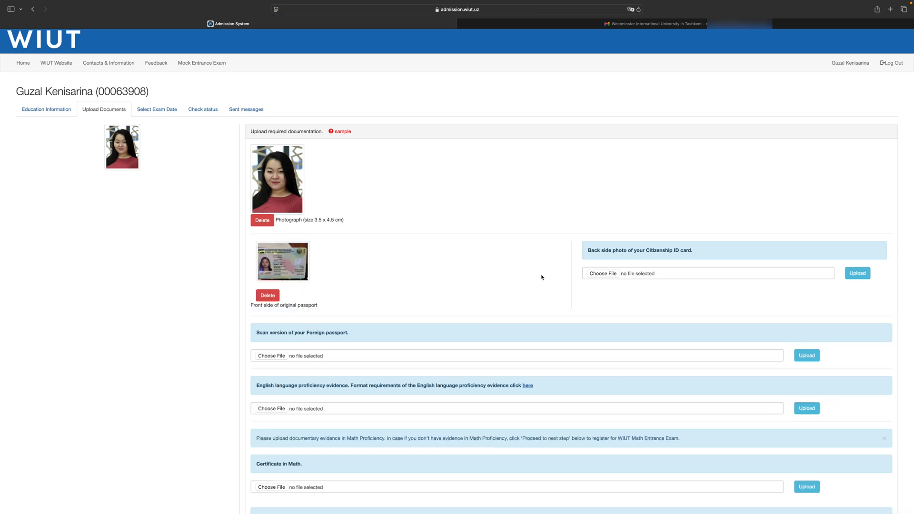
Upload 2025-04-09 11.27.15.jpg as the back side photo of the Citizenship ID card
left_click(611, 274)
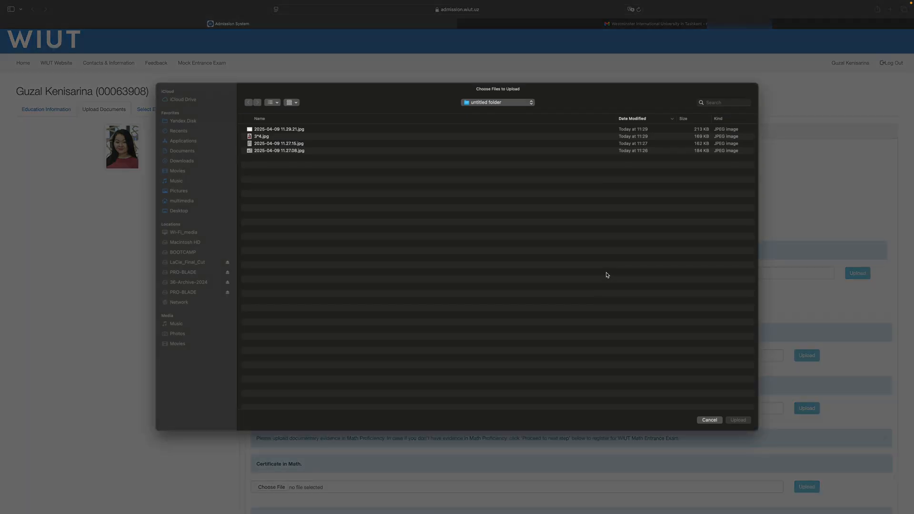
left_click(293, 144)
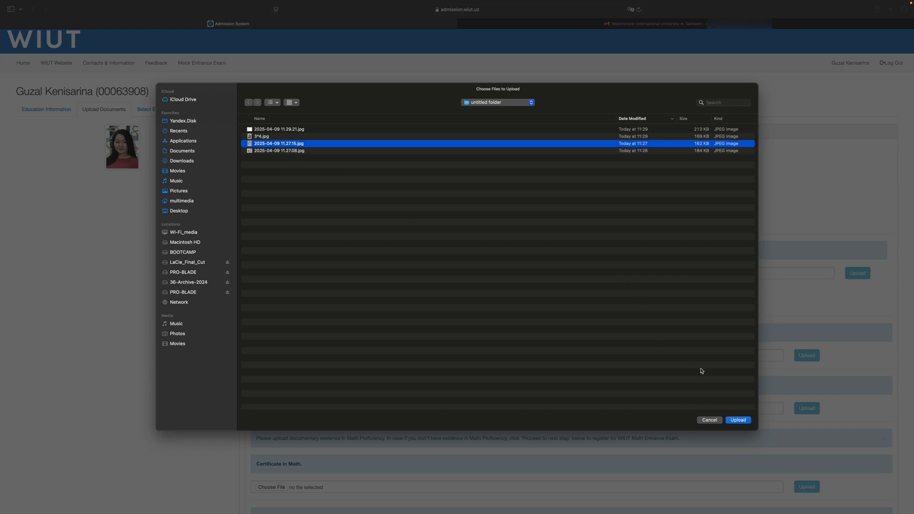
left_click(737, 420)
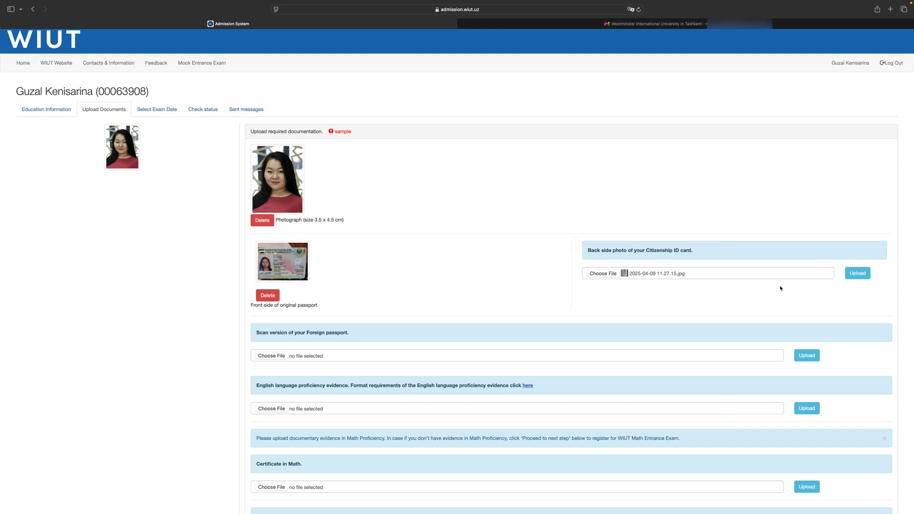
left_click(851, 279)
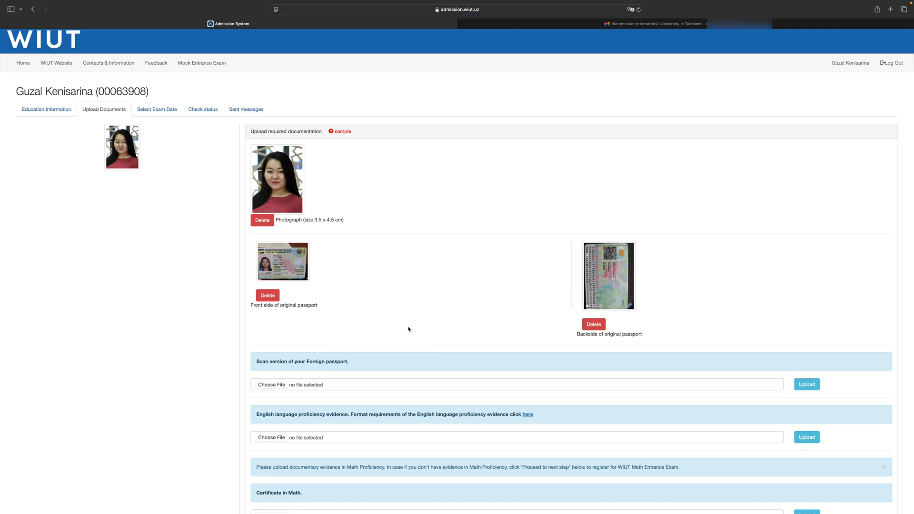
Review the remaining document sections, from the foreign passport scan and proficiency evidence to the confirmation letter, diploma and additional evidence
scroll(410, 330, "down", 3)
scroll(413, 331, "down", 5)
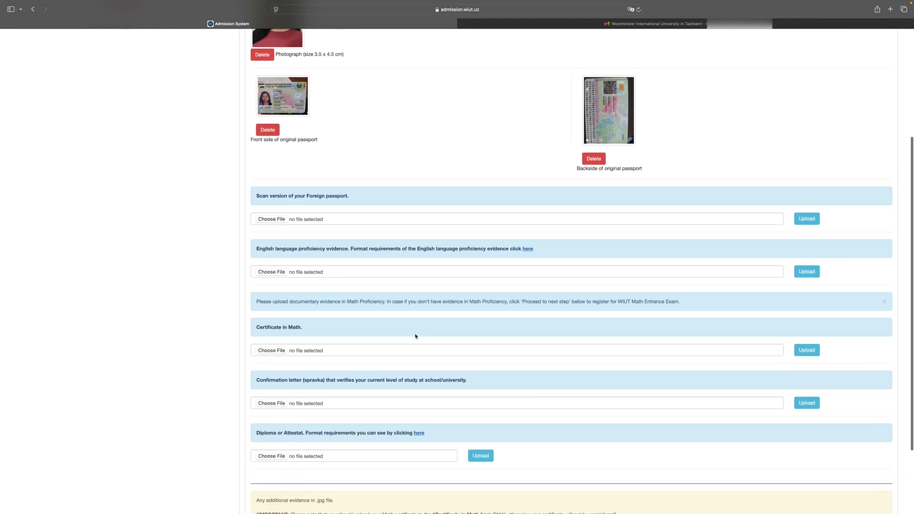
scroll(415, 336, "down", 1)
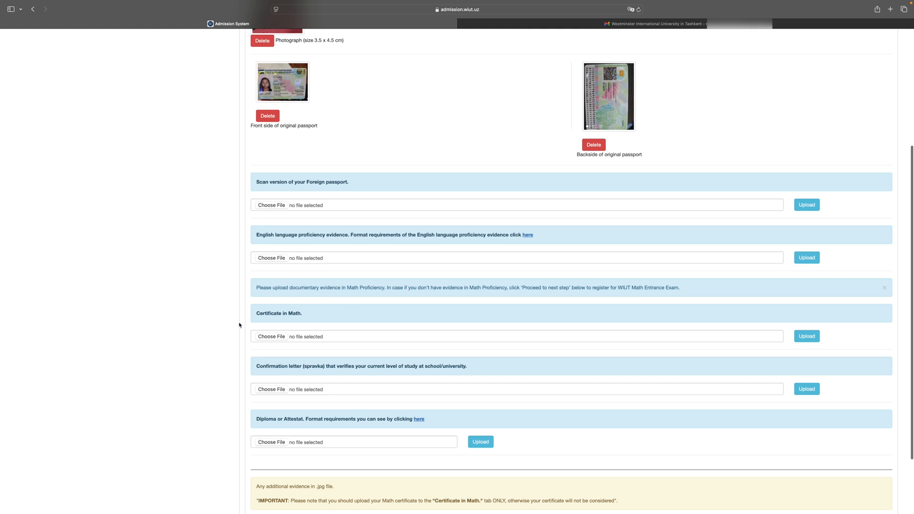
scroll(376, 348, "up", 1)
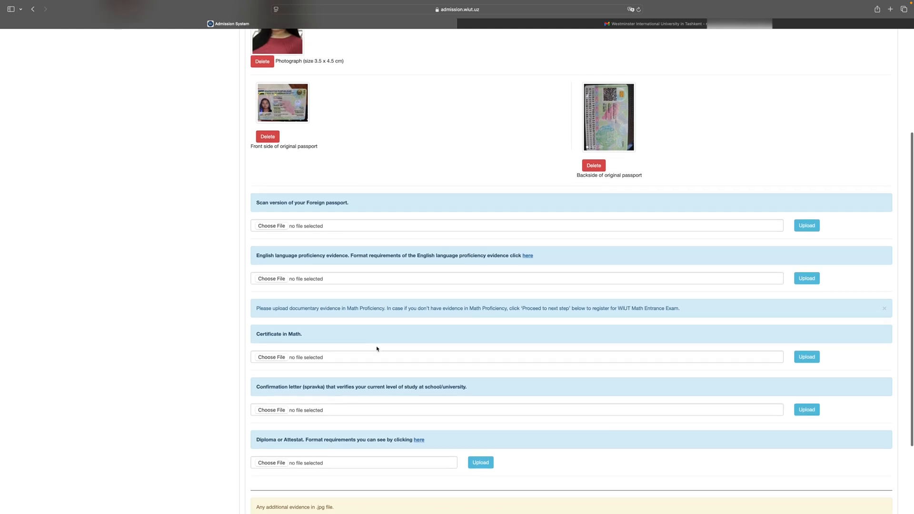
Upload 2025-04-09 11.29.21.jpg as the confirmation letter (spravka) verifying the current level of study
scroll(376, 349, "down", 5)
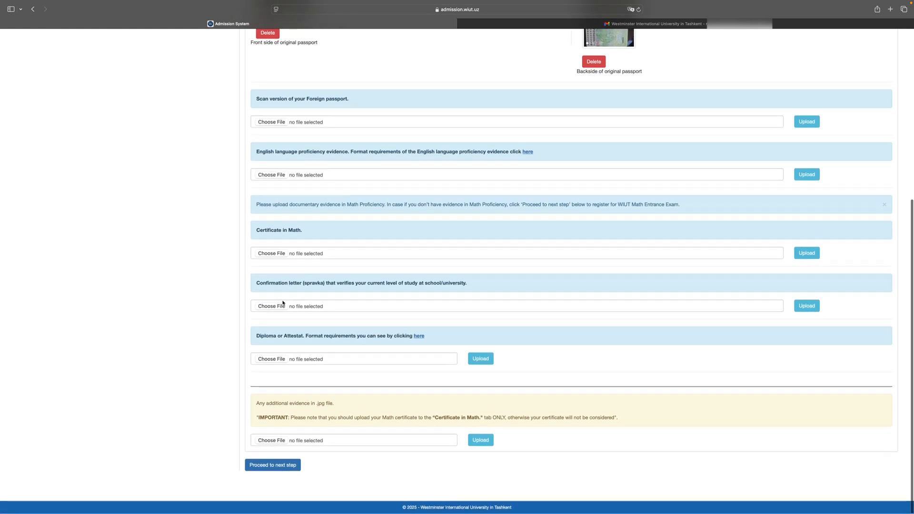
left_click(281, 307)
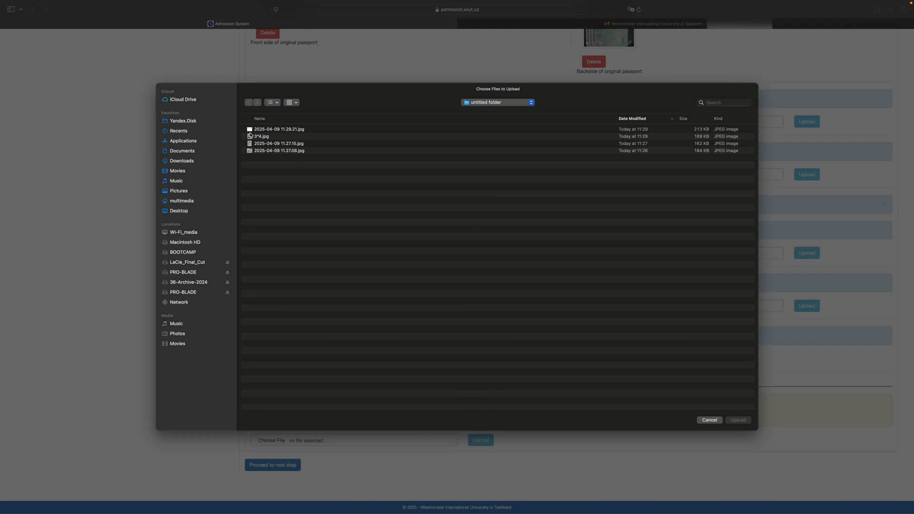
left_click(250, 132)
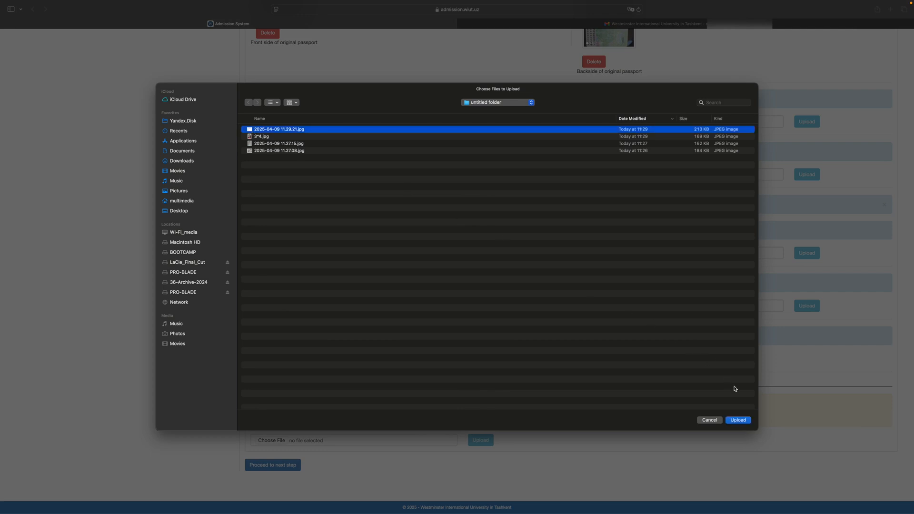
left_click(738, 420)
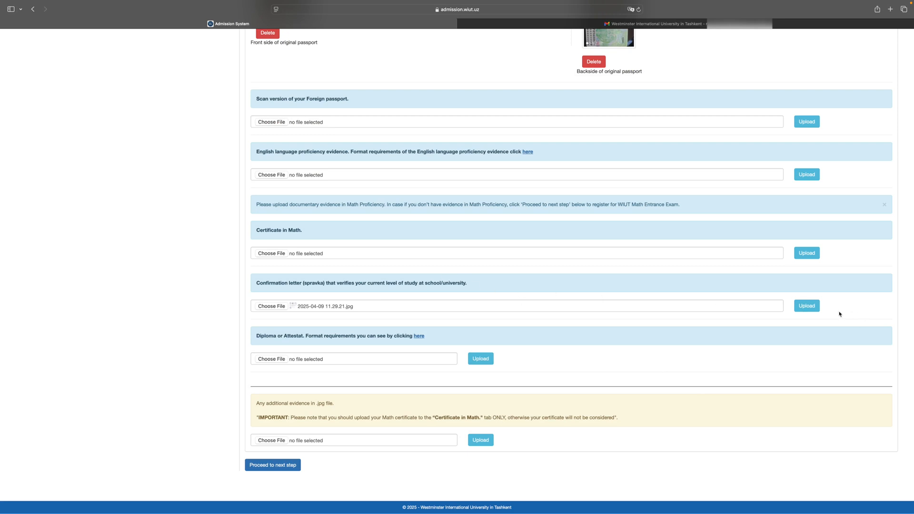
left_click(813, 310)
Proceed from the document uploads to the exam date selection and choose Tashkent as the exam city
scroll(814, 314, "down", 2)
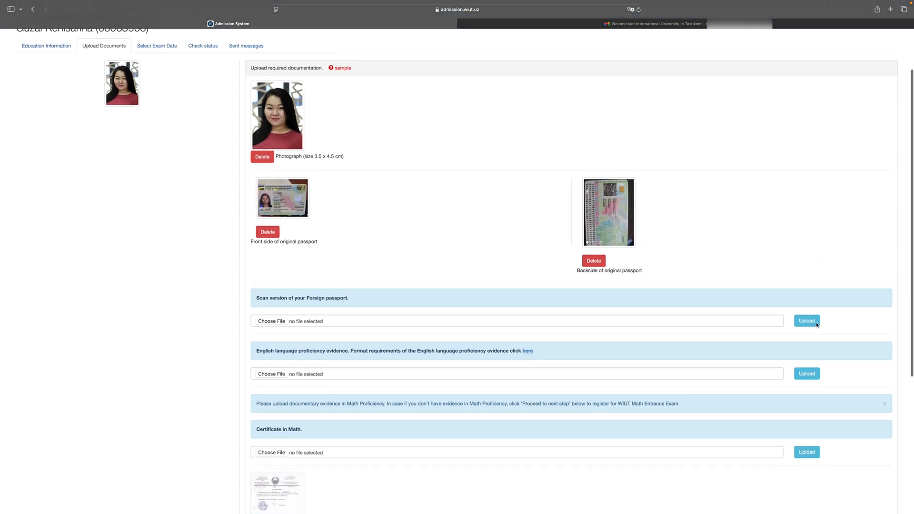
scroll(816, 325, "down", 5)
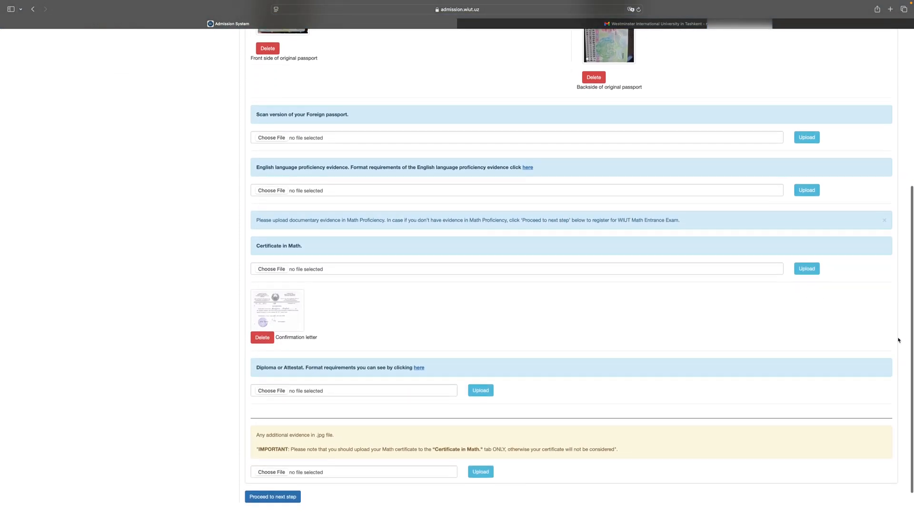
scroll(861, 338, "down", 1)
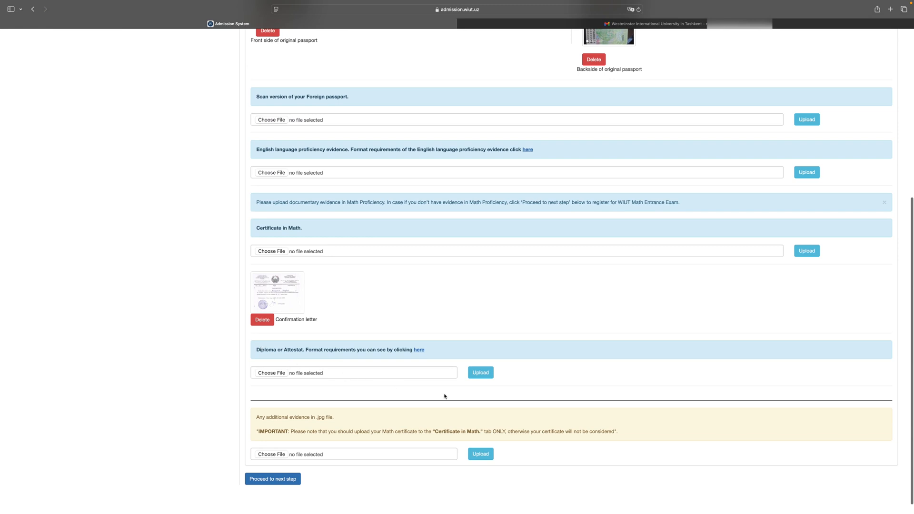
scroll(442, 394, "down", 1)
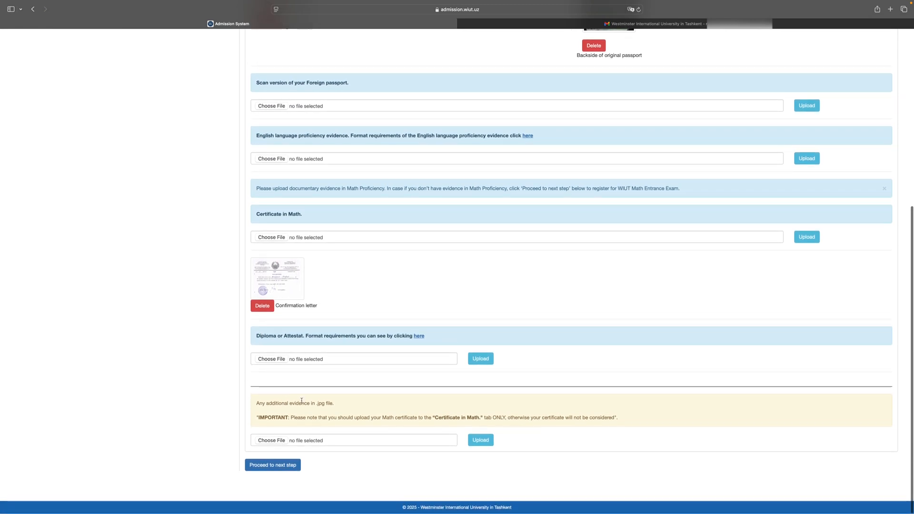
left_click(289, 465)
left_click(584, 173)
left_click(586, 177)
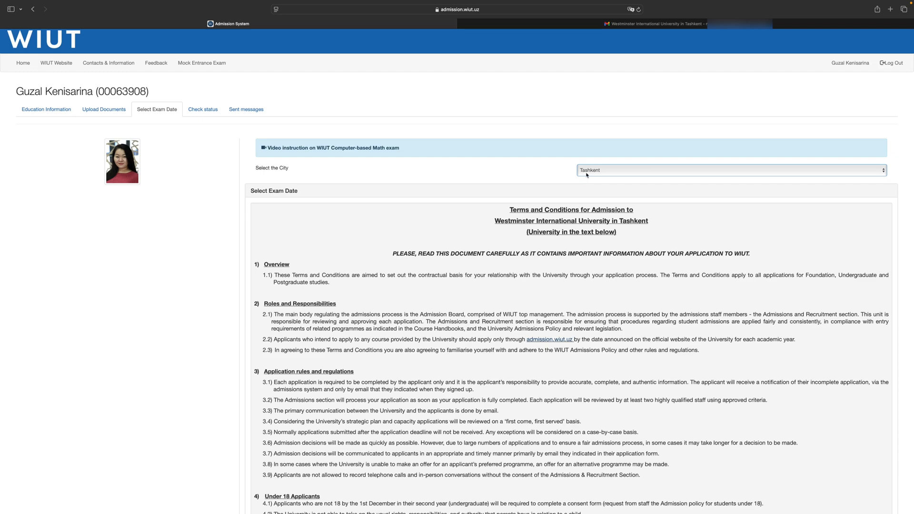
Accept the INDIVIDUAL OFFER (Terms and Conditions) and register for WIUT Math Exam April 29, 2025 / slot 2 – 14:30
scroll(495, 266, "down", 10)
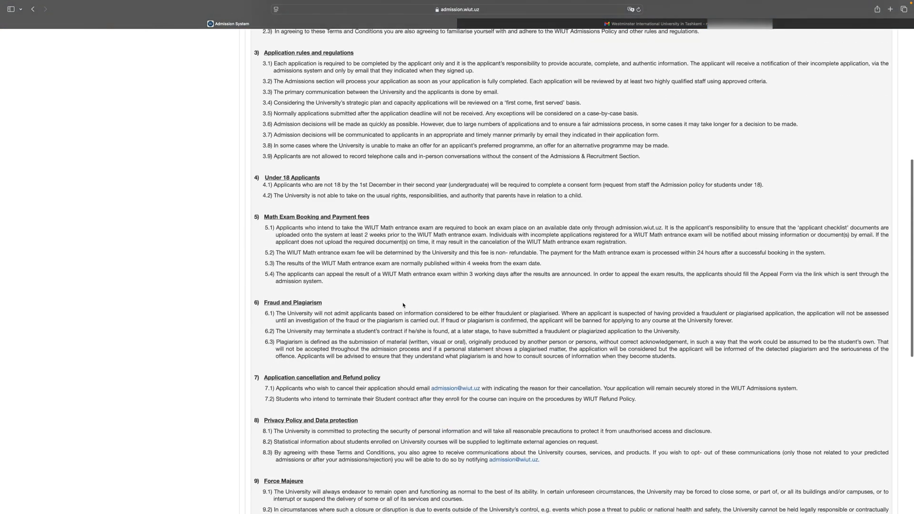
scroll(407, 298, "down", 6)
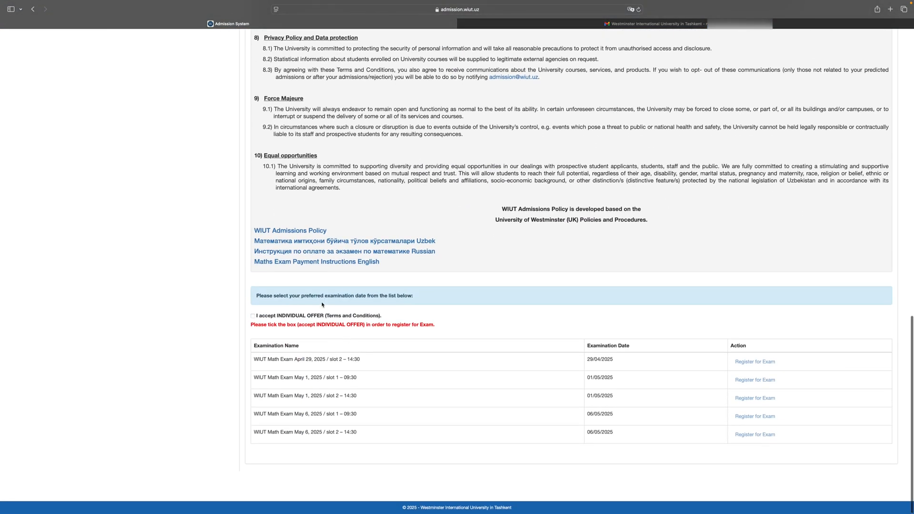
left_click(253, 316)
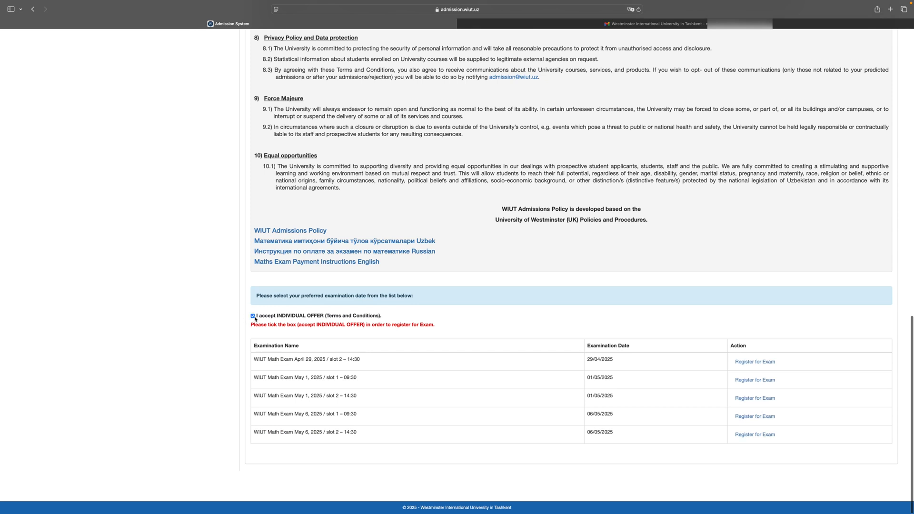
left_click(743, 362)
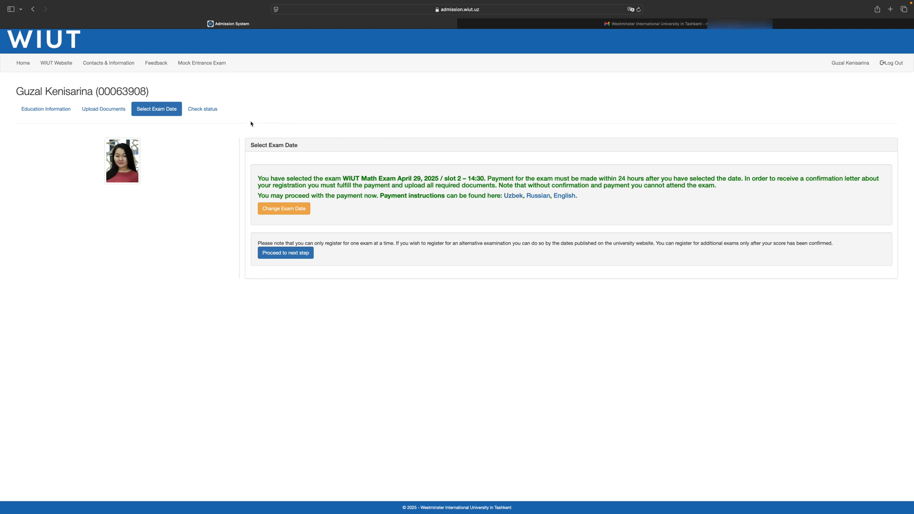
Review the application and exam payment status, including the two most recent messages sent from the Admission System
left_click(208, 116)
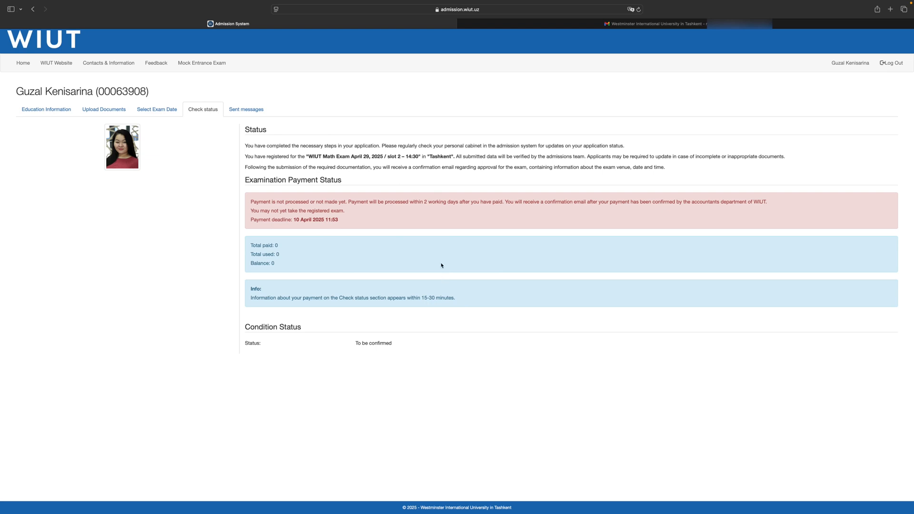
left_click(252, 111)
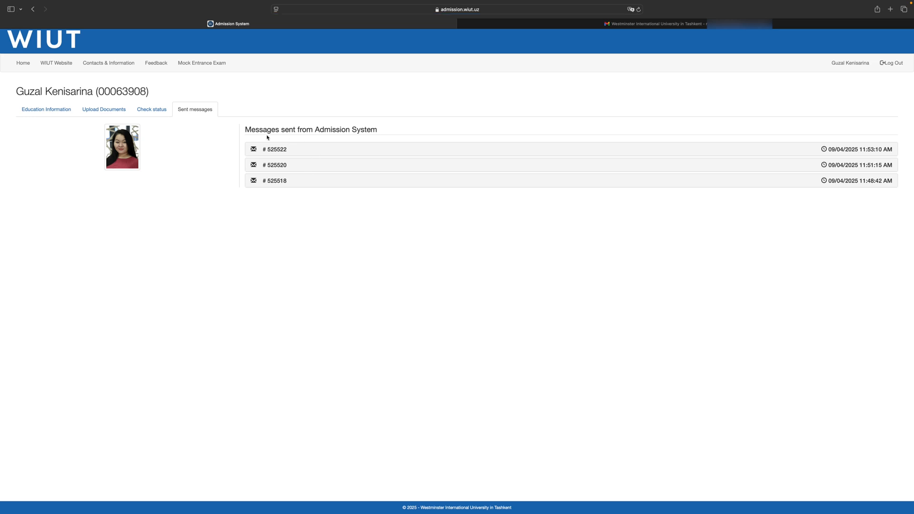
left_click(282, 153)
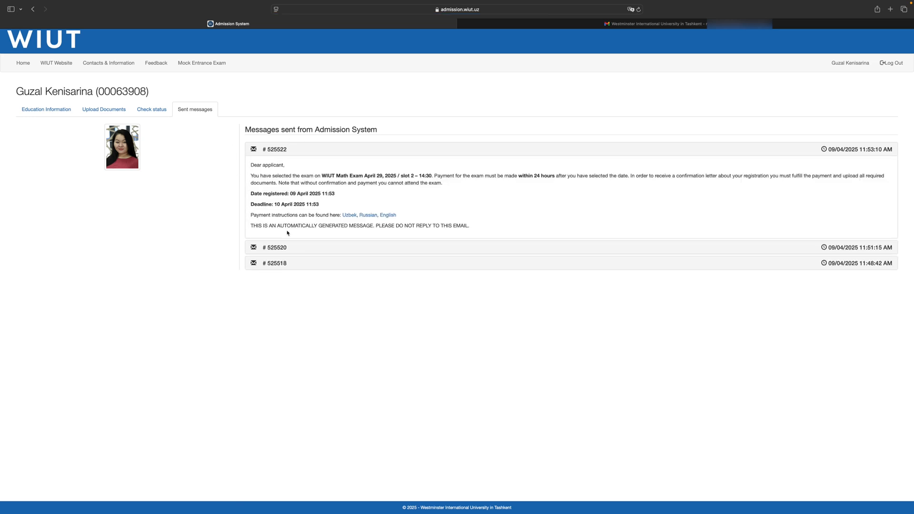
left_click(285, 248)
left_click(269, 151)
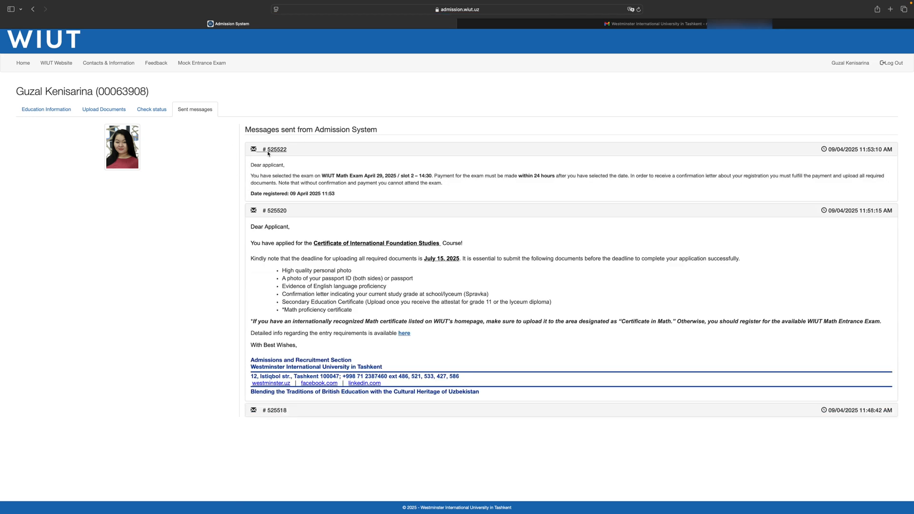
left_click(134, 109)
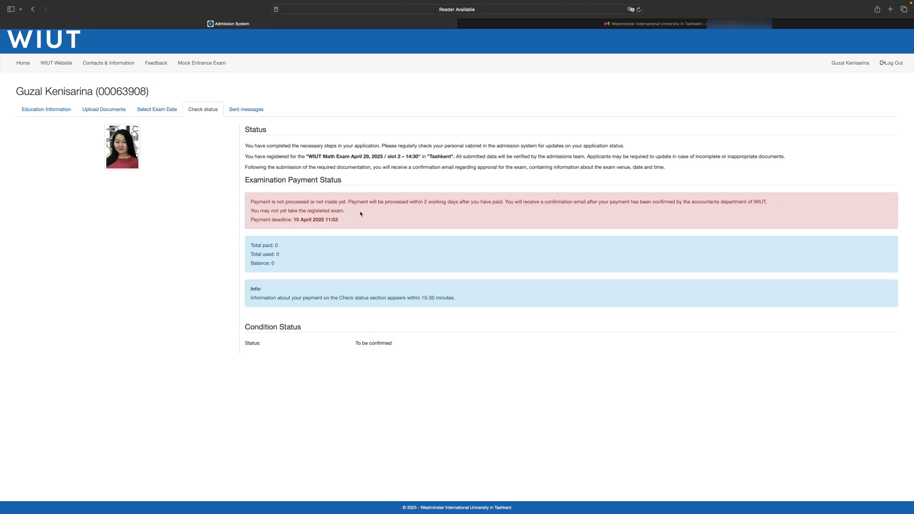